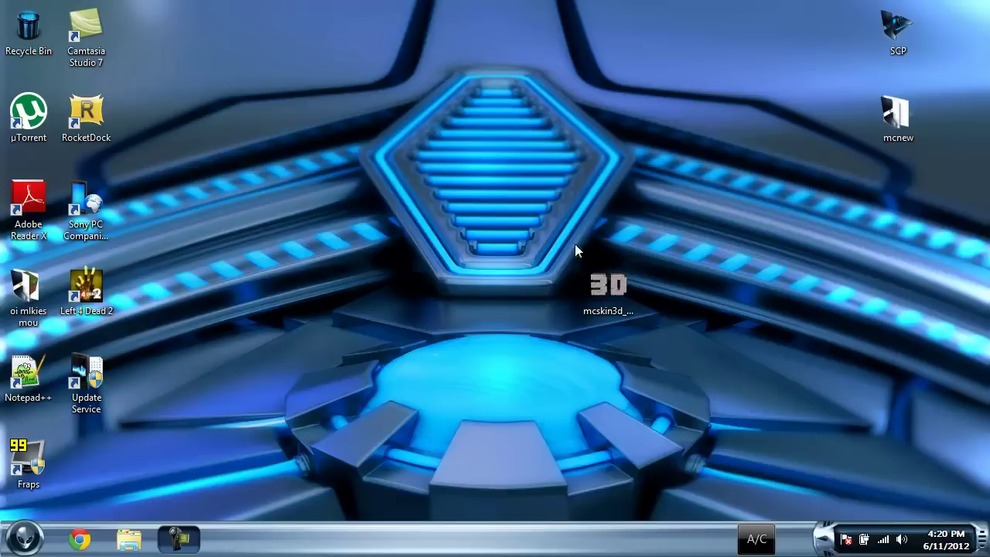
# Launch the MCSkin3D installer from the desktop and allow it to run.
pyautogui.click(601, 297)
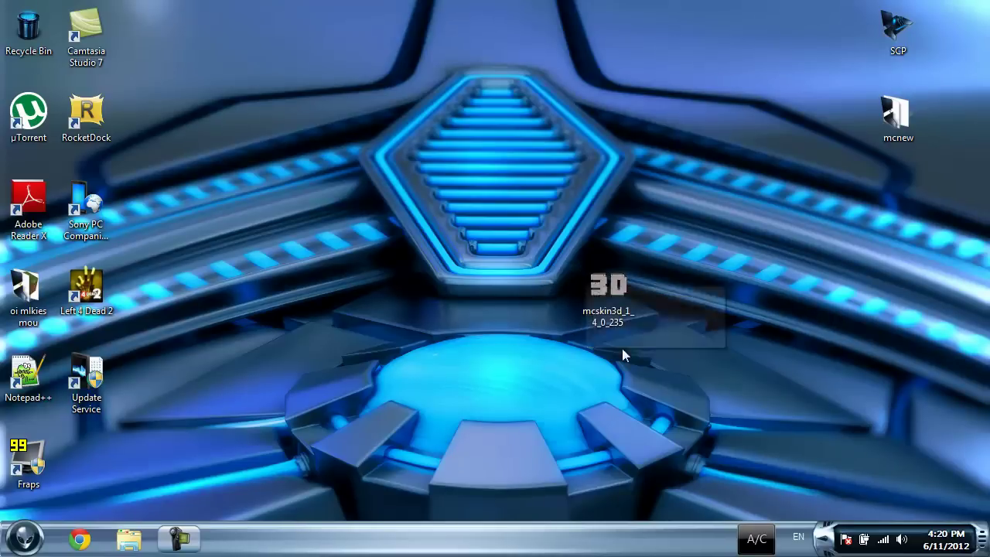
pyautogui.click(603, 294)
pyautogui.doubleClick(603, 293)
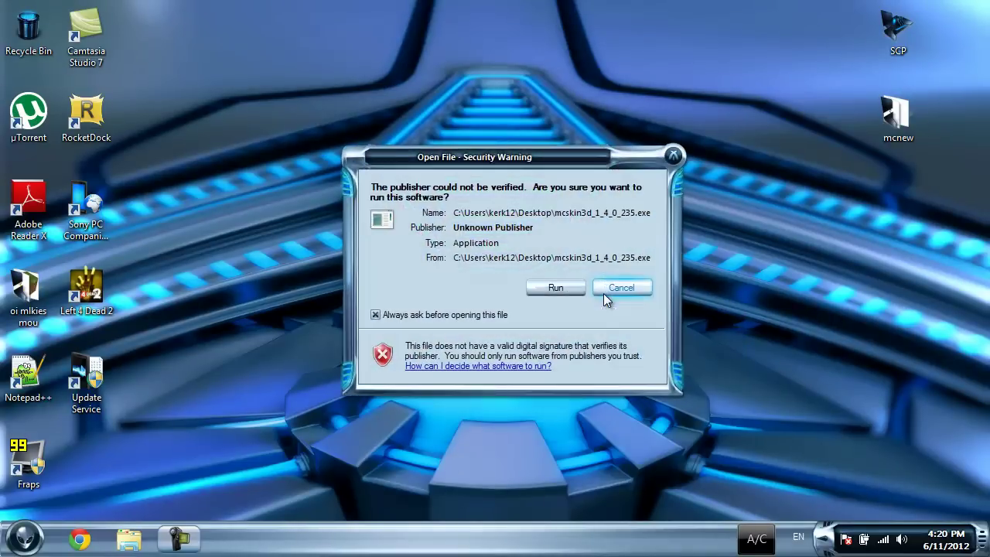
pyautogui.click(574, 287)
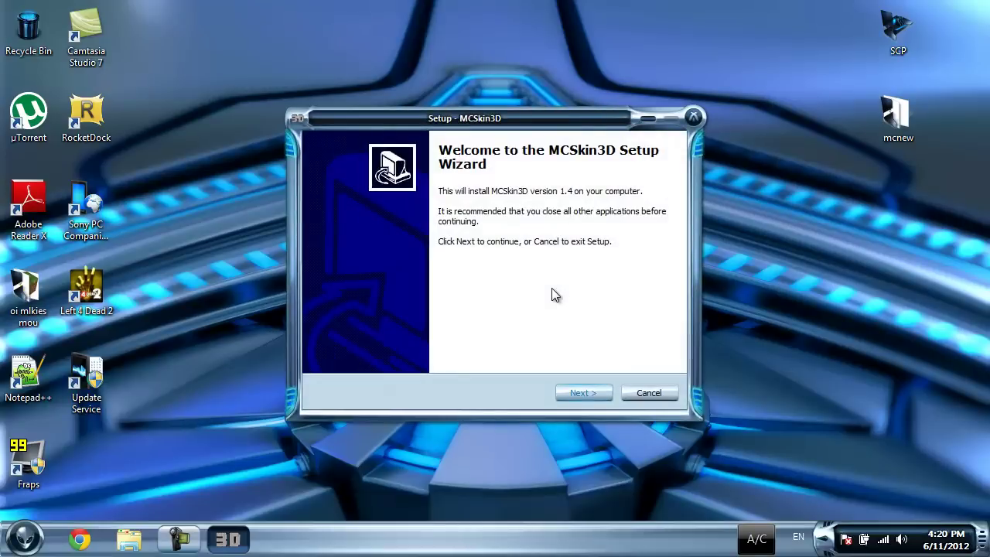
# Accept the licence, keep the default install and Start Menu folders, and request a desktop icon.
pyautogui.click(582, 393)
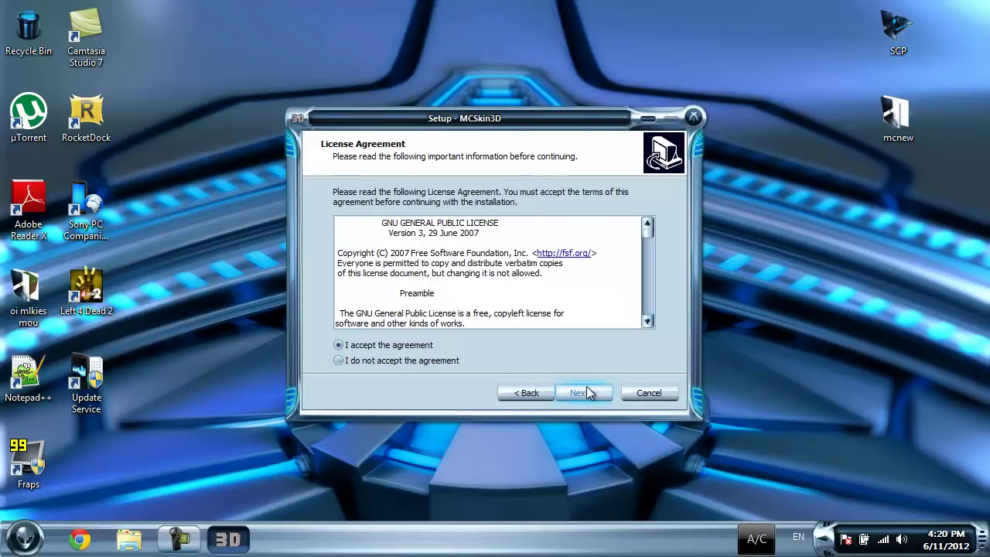
pyautogui.click(582, 393)
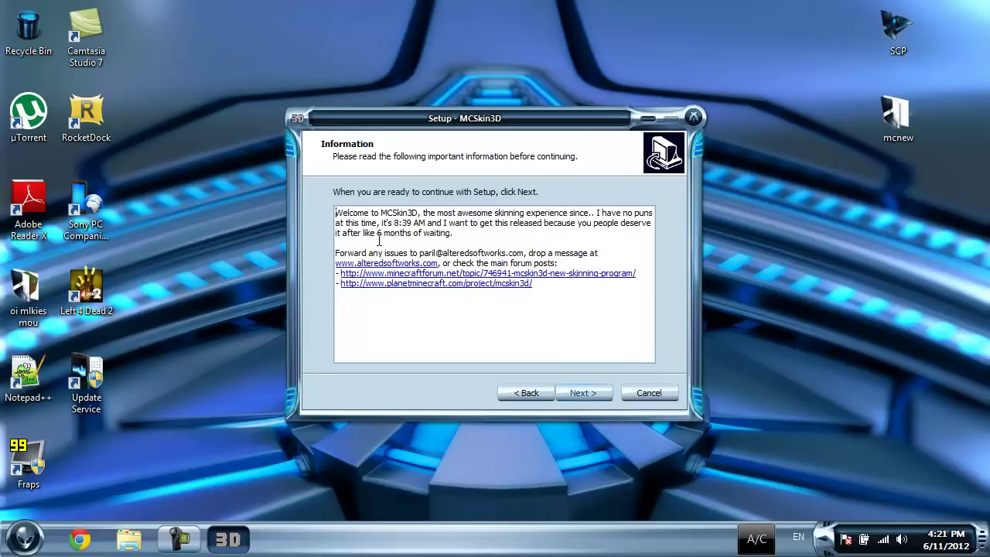
pyautogui.click(597, 398)
pyautogui.click(592, 396)
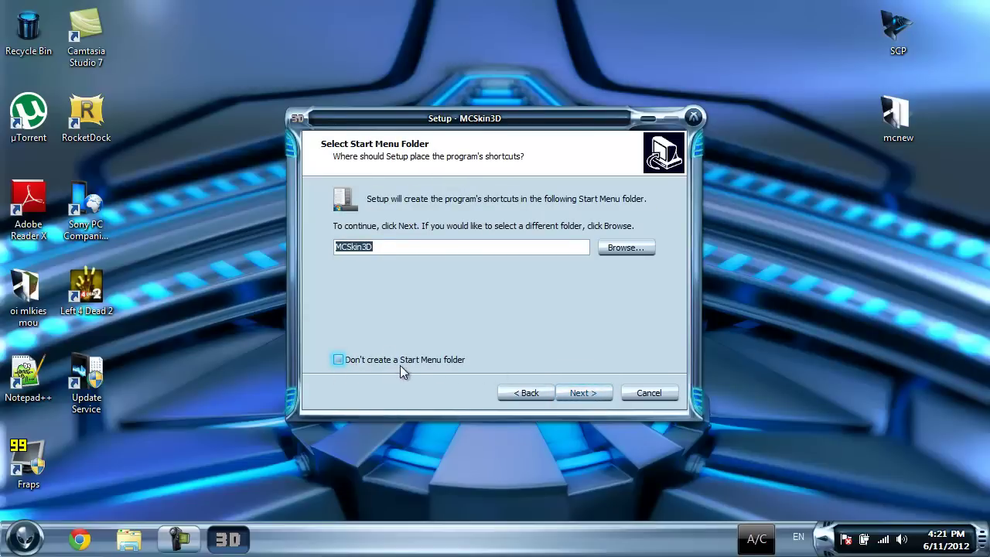
pyautogui.click(582, 395)
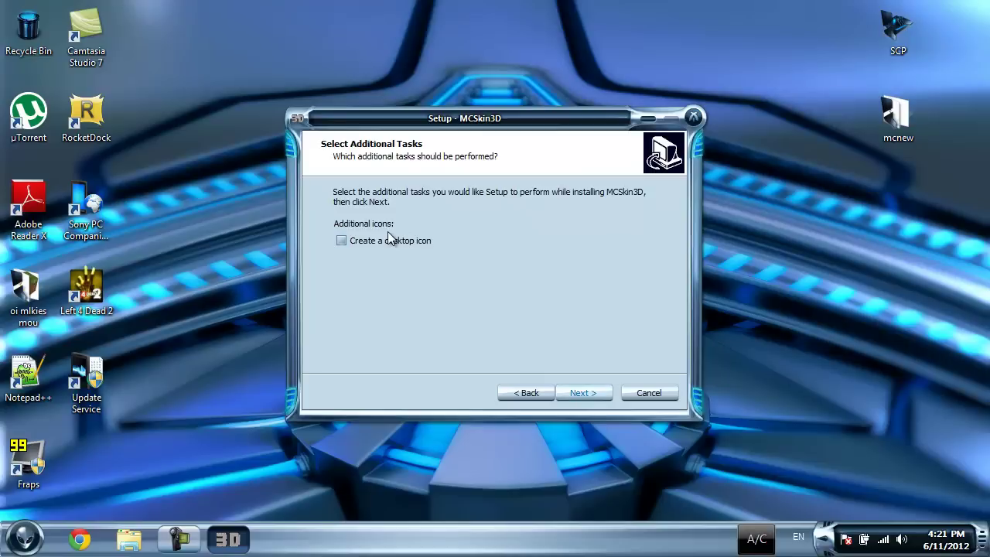
pyautogui.click(393, 240)
# Install MCSkin3D, scroll past the credits, and finish the setup wizard.
pyautogui.click(603, 396)
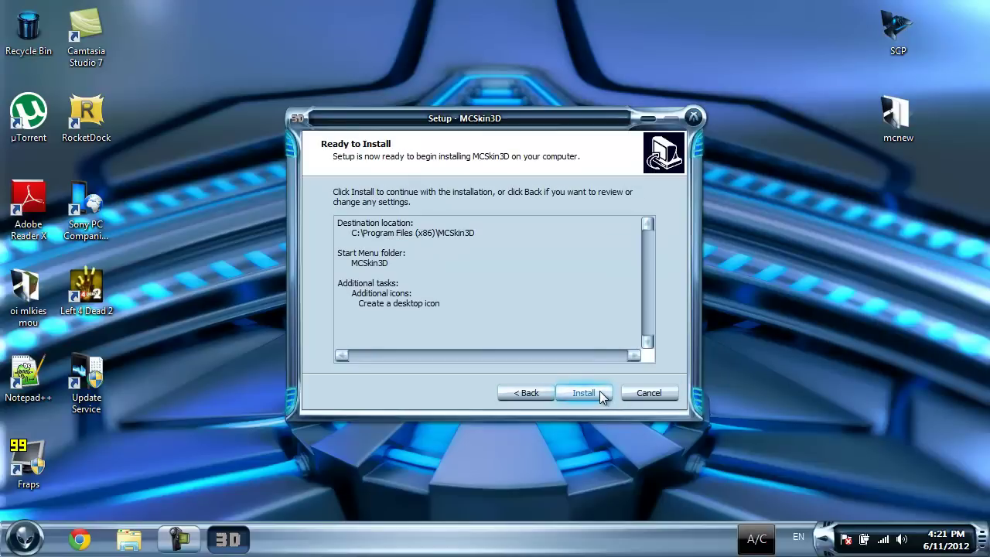
pyautogui.click(584, 392)
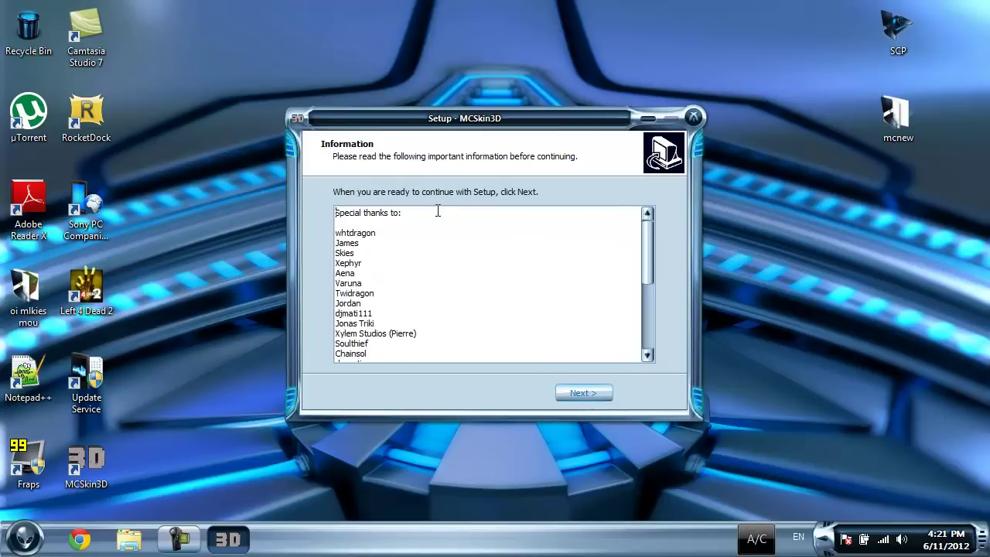
pyautogui.scroll(-2, 513, 258)
pyautogui.scroll(-2, 568, 278)
pyautogui.scroll(-2, 601, 293)
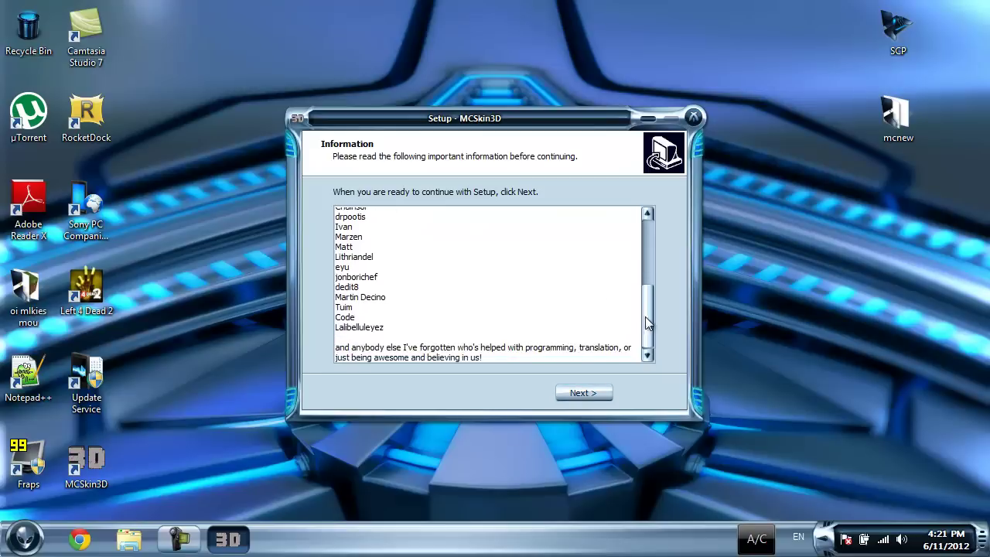
pyautogui.moveTo(648, 324); pyautogui.dragTo(647, 236)
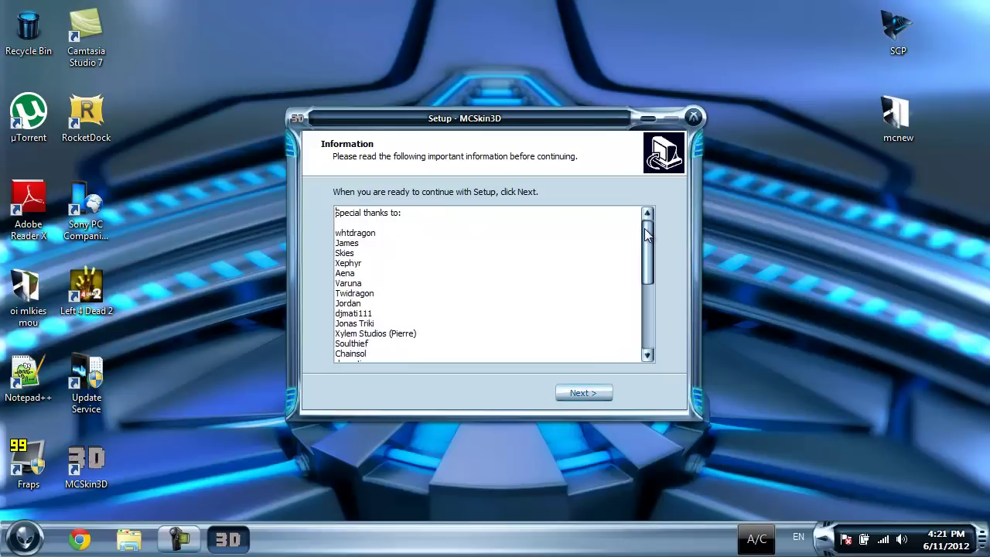
pyautogui.scroll(-3, 628, 294)
pyautogui.scroll(-2, 598, 353)
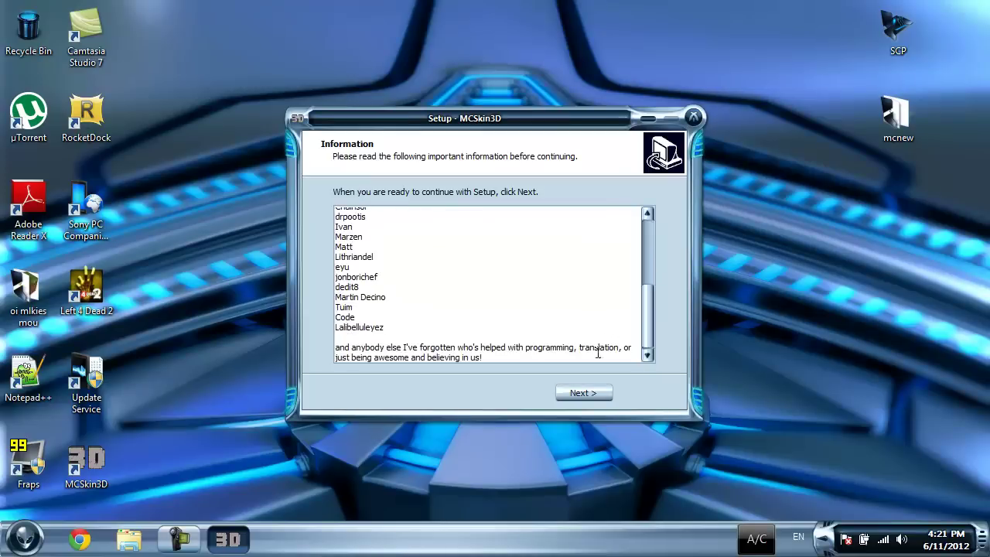
pyautogui.click(580, 393)
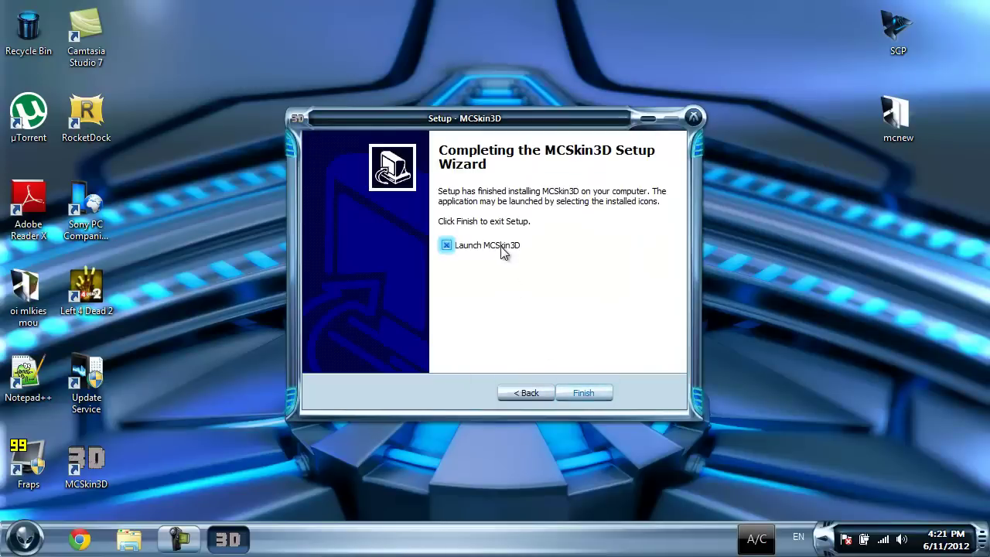
pyautogui.click(559, 392)
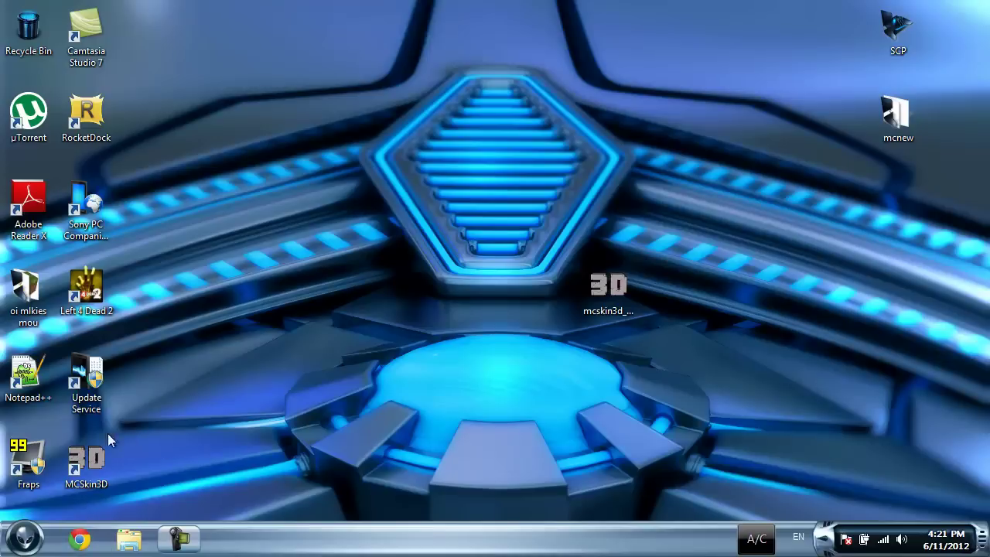
# Launch MCSkin3D from its desktop shortcut, maximize the window and browse the File menu.
pyautogui.click(85, 473)
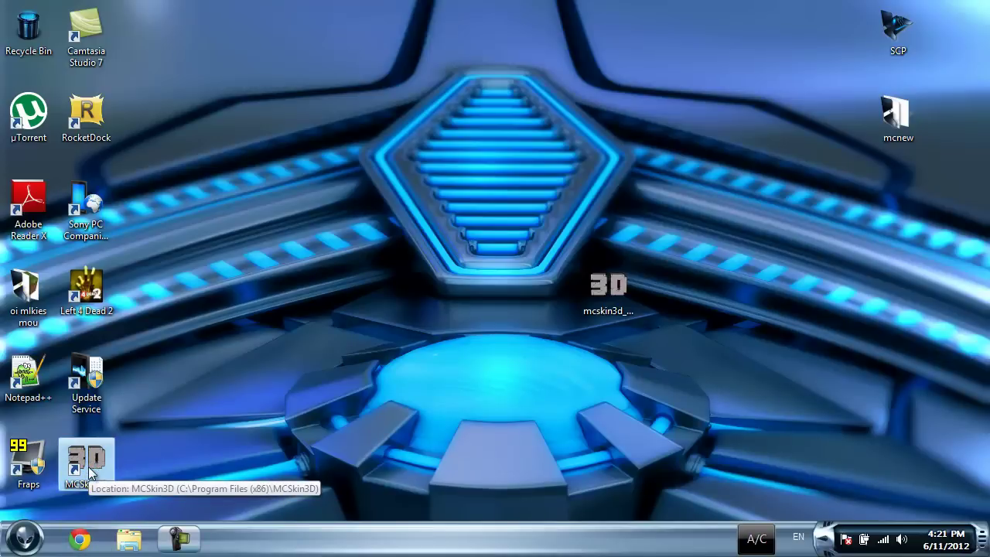
pyautogui.doubleClick(91, 472)
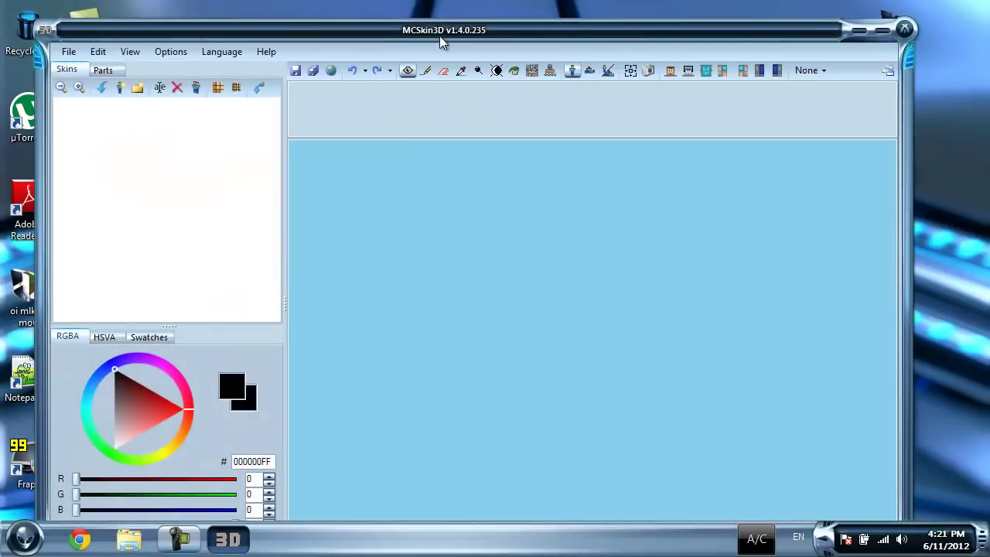
pyautogui.doubleClick(441, 37)
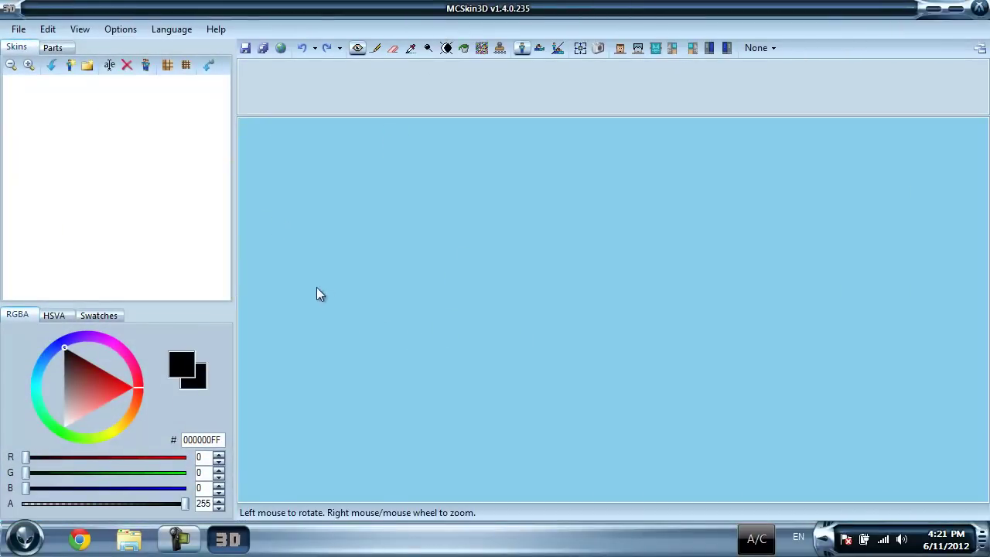
pyautogui.click(19, 31)
pyautogui.click(16, 31)
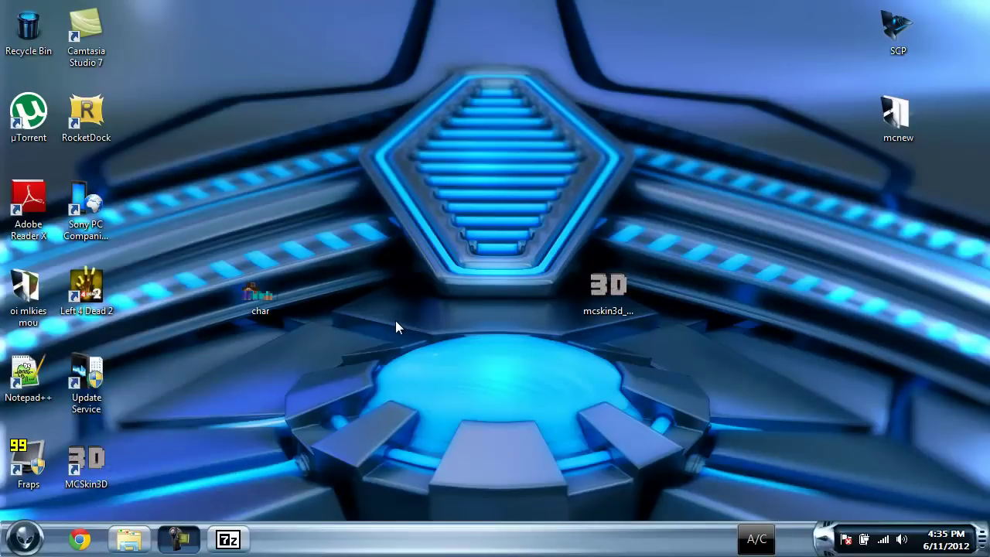
# Reposition the char image on the desktop and relaunch MCSkin3D.
pyautogui.moveTo(253, 290); pyautogui.dragTo(257, 288)
pyautogui.moveTo(372, 268); pyautogui.dragTo(372, 270)
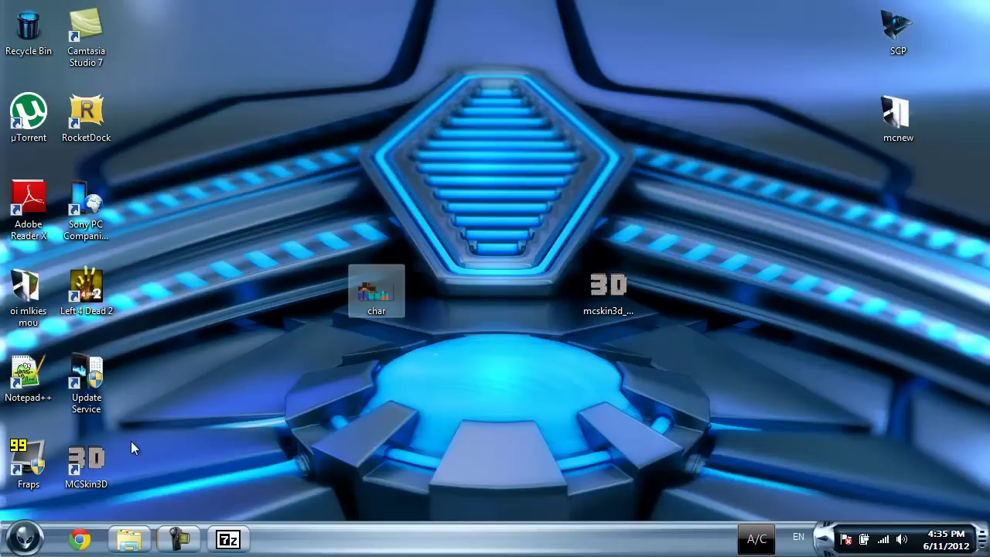
pyautogui.doubleClick(105, 453)
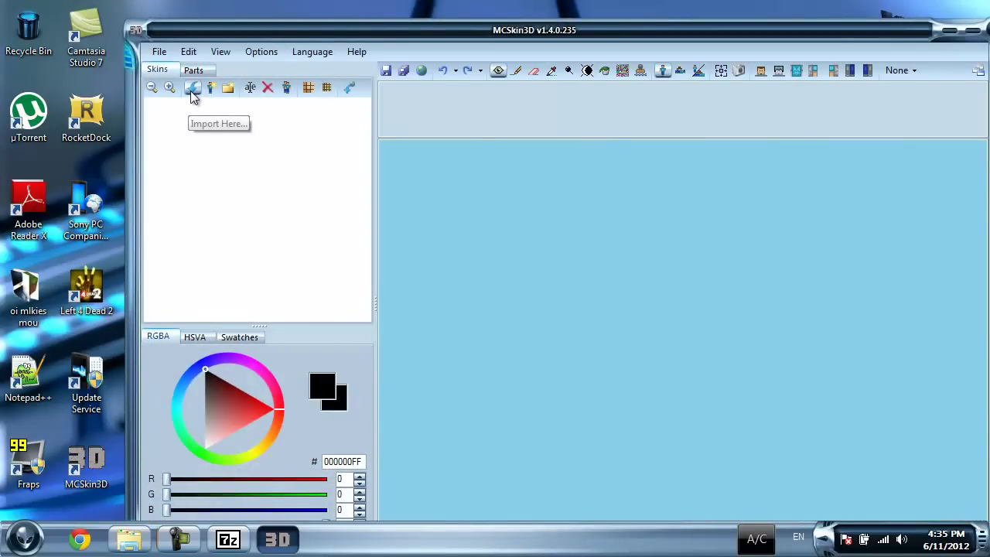
# Import char.png from the Desktop and view it on the maximized 3D model.
pyautogui.click(194, 88)
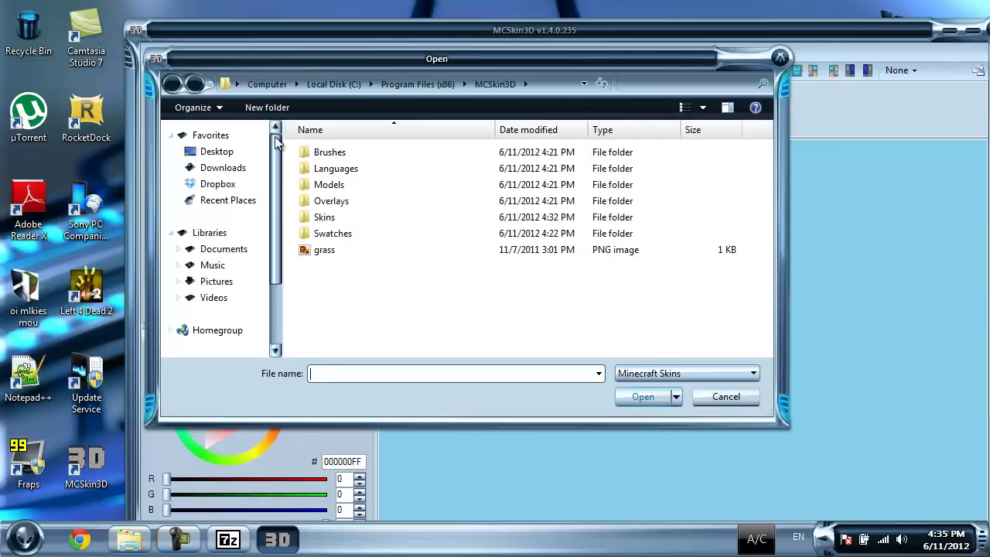
pyautogui.click(216, 153)
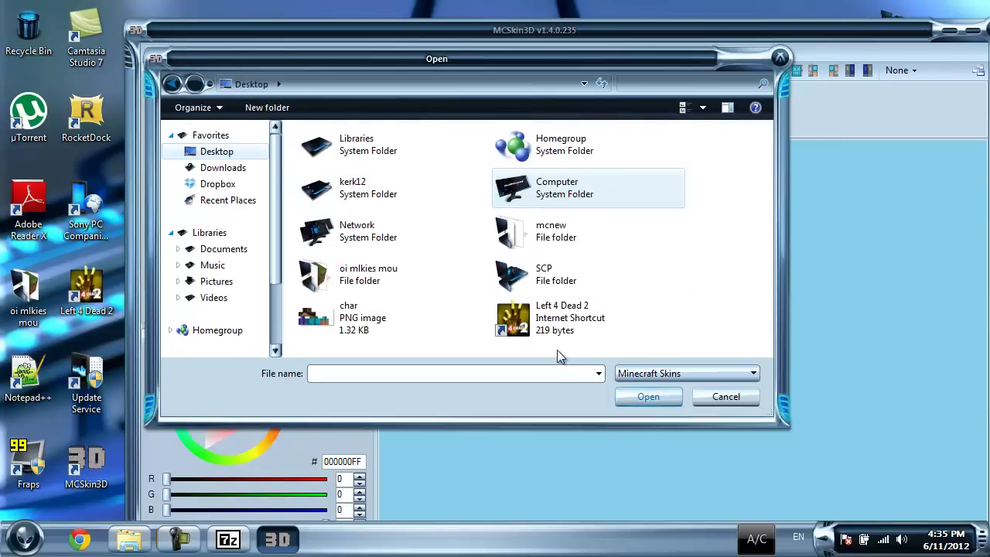
pyautogui.click(345, 317)
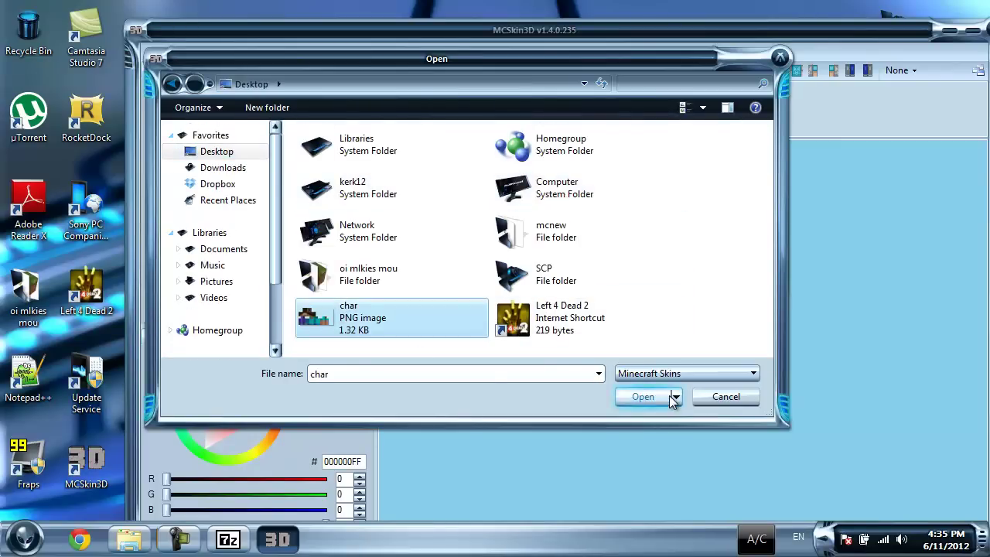
pyautogui.click(650, 397)
pyautogui.moveTo(725, 47); pyautogui.dragTo(673, 2)
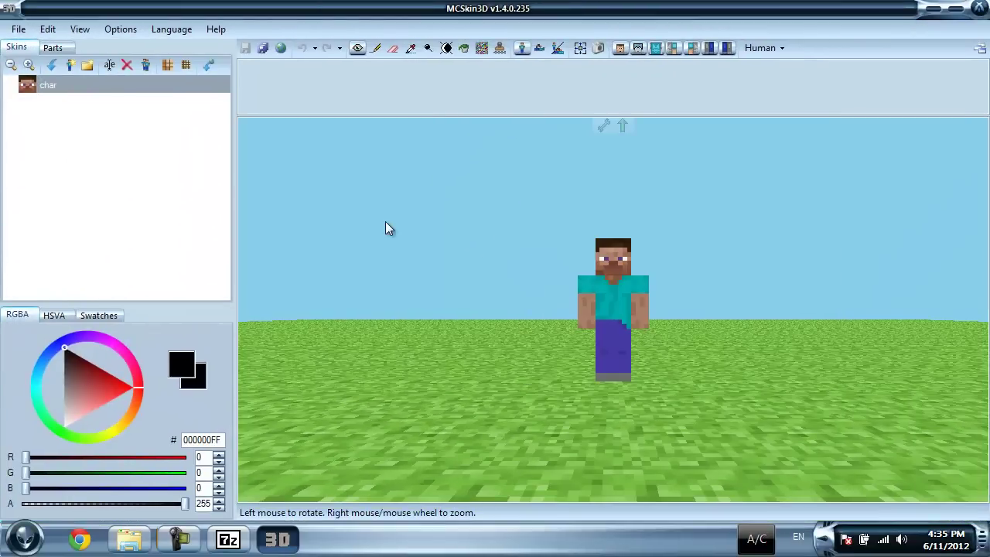
pyautogui.scroll(1, 385, 221)
pyautogui.scroll(2, 534, 251)
pyautogui.moveTo(301, 147)
pyautogui.mouseDown()
pyautogui.moveTo(552, 331)
pyautogui.moveTo(908, 356)
pyautogui.moveTo(598, 260)
pyautogui.moveTo(472, 276)
pyautogui.moveTo(579, 222)
pyautogui.moveTo(565, 192)
pyautogui.mouseUp()
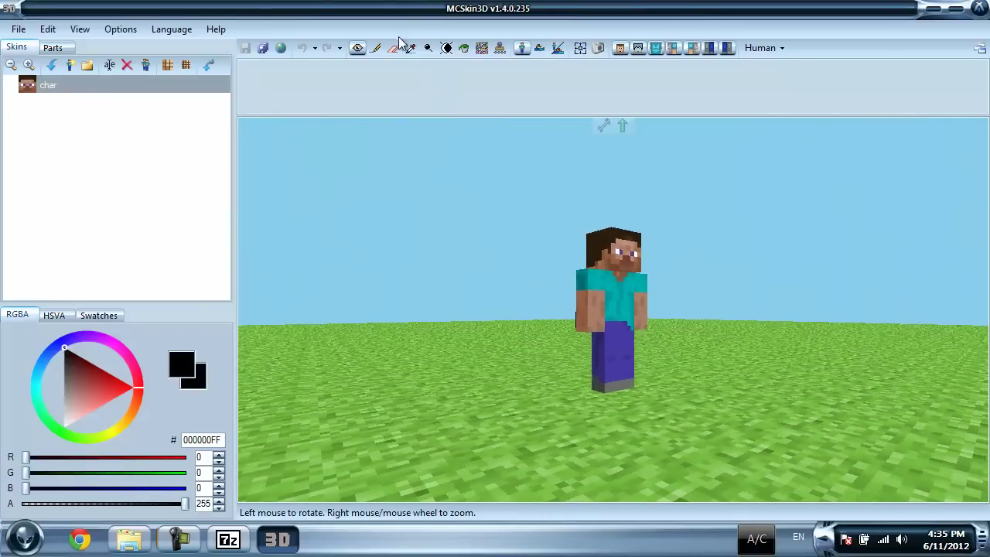
# Hide the head, arms and legs, then restore the arms, legs, torso and head.
pyautogui.click(621, 48)
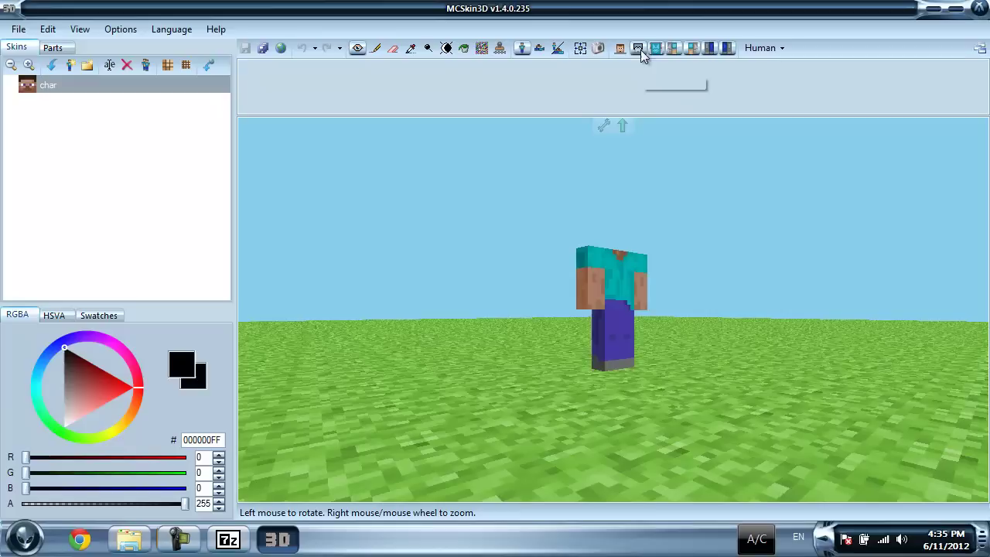
pyautogui.click(693, 49)
pyautogui.click(727, 49)
pyautogui.click(675, 48)
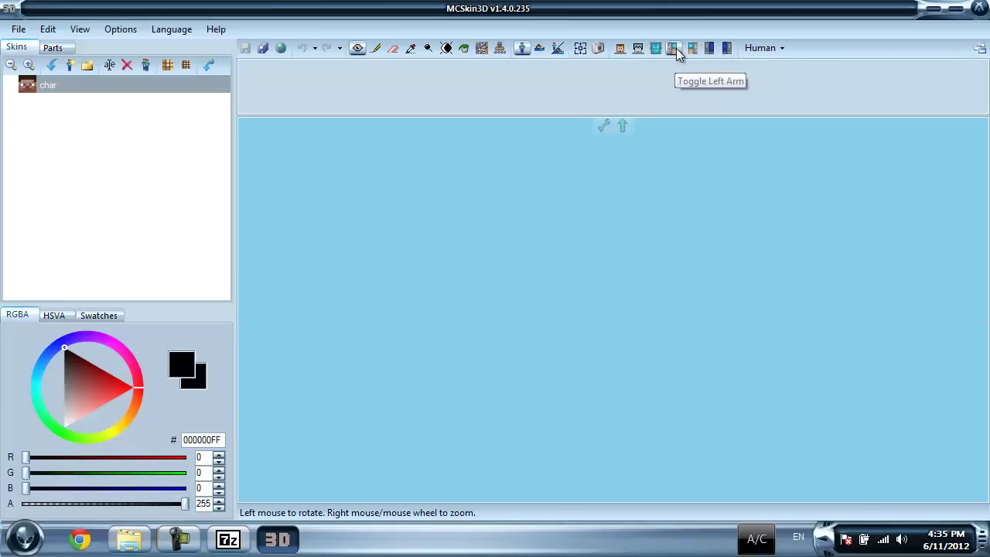
pyautogui.click(673, 49)
pyautogui.click(725, 48)
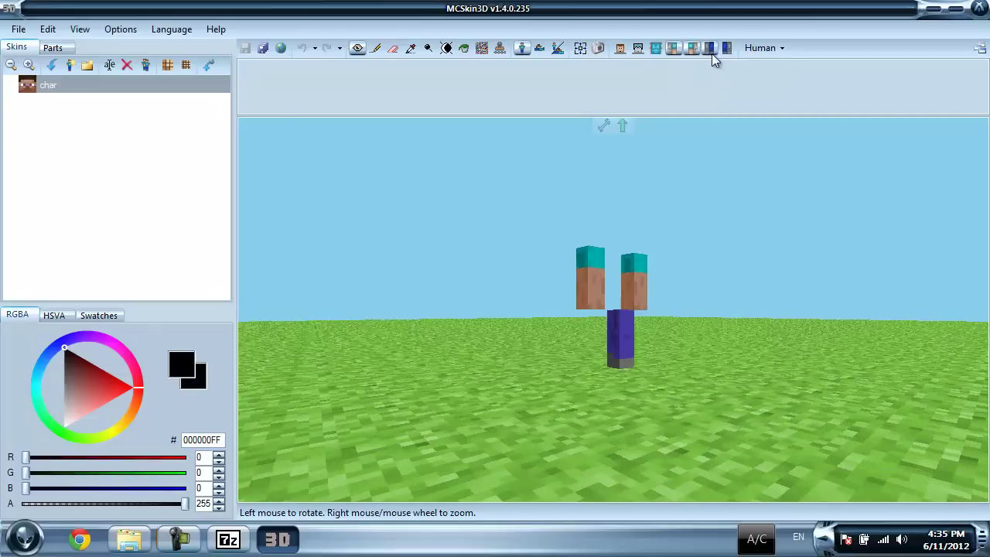
pyautogui.click(655, 48)
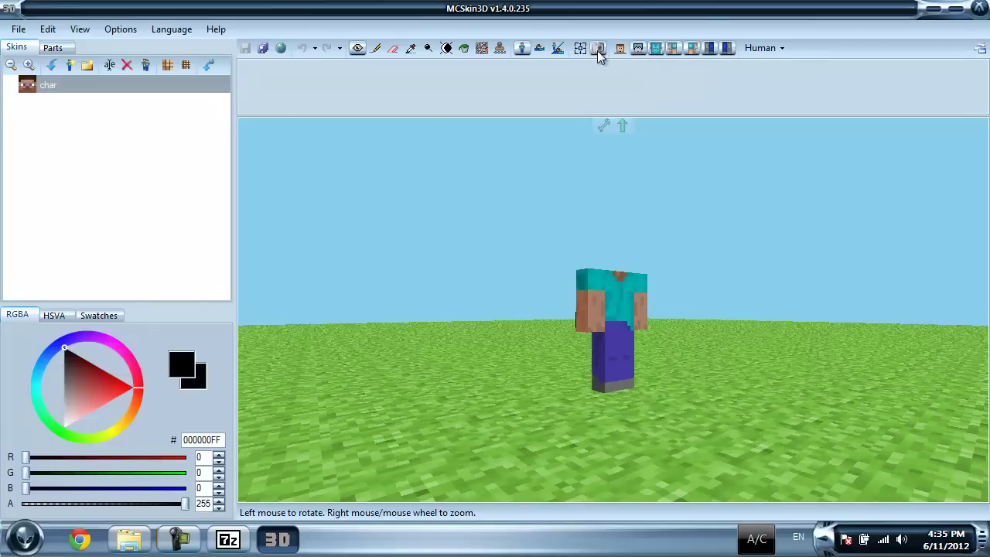
pyautogui.click(617, 54)
pyautogui.moveTo(509, 259)
pyautogui.mouseDown()
pyautogui.moveTo(676, 359)
pyautogui.moveTo(580, 170)
pyautogui.moveTo(582, 197)
pyautogui.mouseUp()
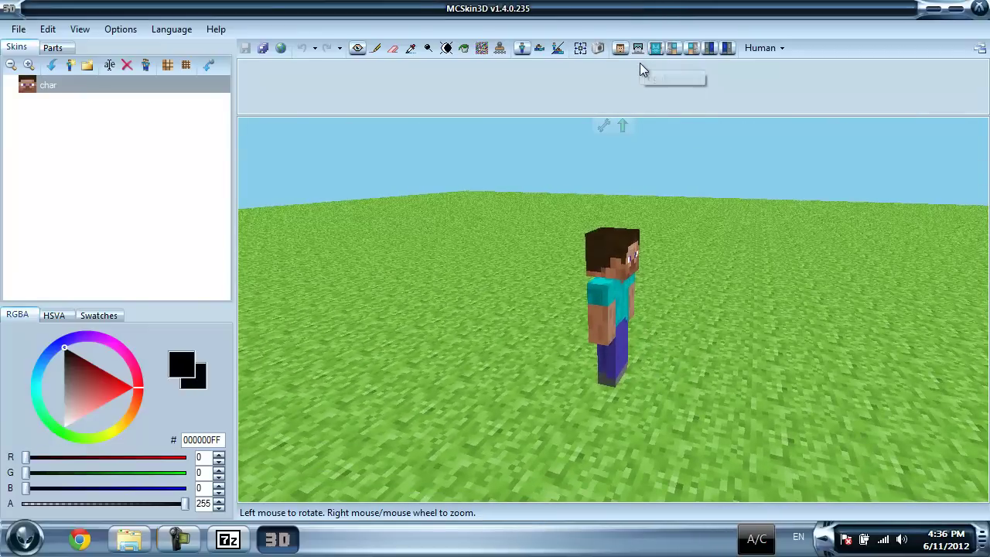
# Toggle the helmet, chest, right arm, a leg and the head off and back on.
pyautogui.click(640, 49)
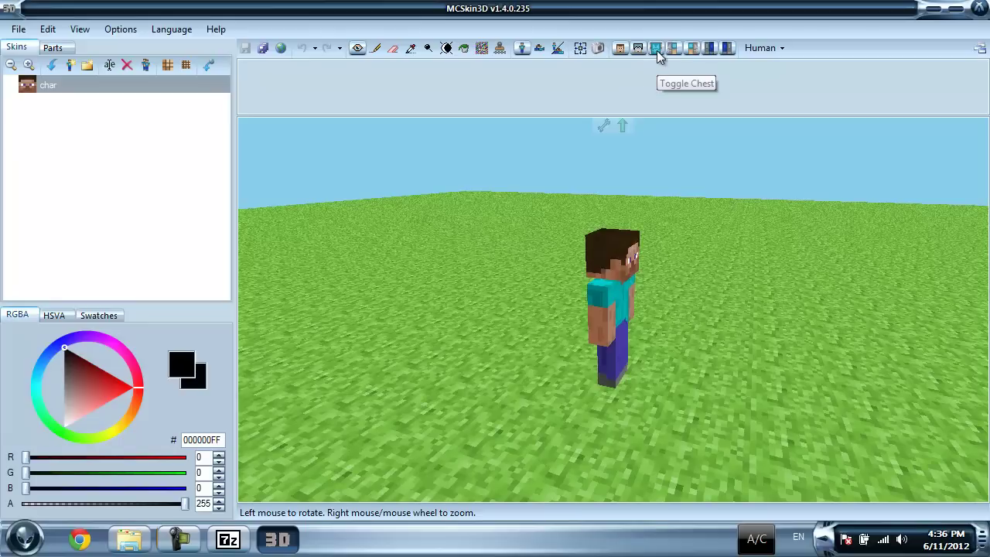
pyautogui.click(658, 49)
pyautogui.moveTo(559, 275)
pyautogui.mouseDown()
pyautogui.moveTo(304, 193)
pyautogui.moveTo(292, 206)
pyautogui.moveTo(332, 247)
pyautogui.mouseUp()
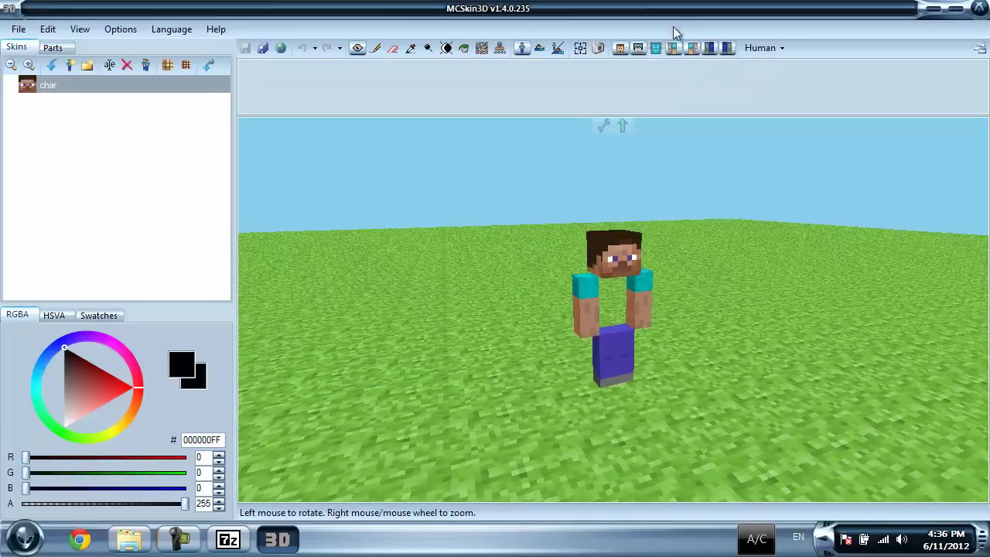
pyautogui.click(661, 49)
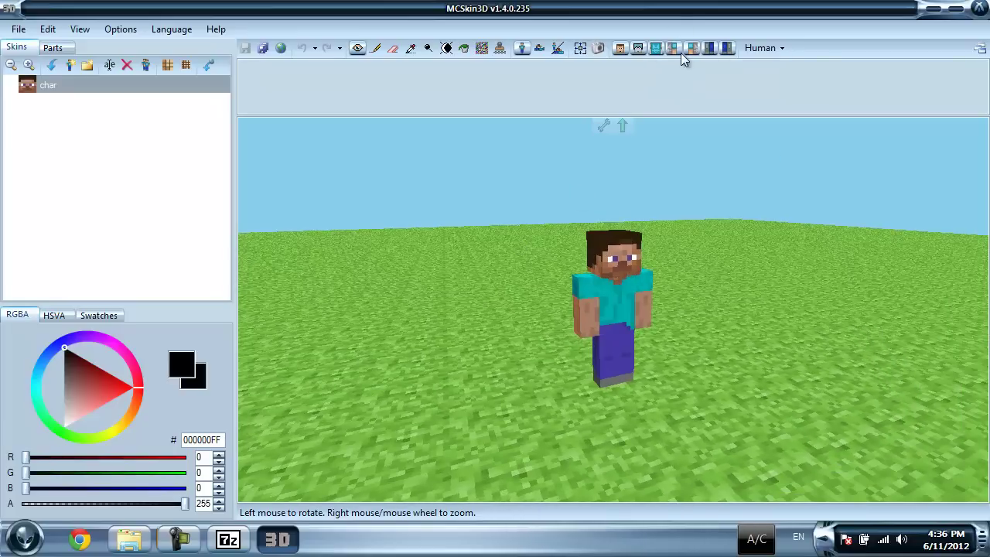
pyautogui.click(688, 50)
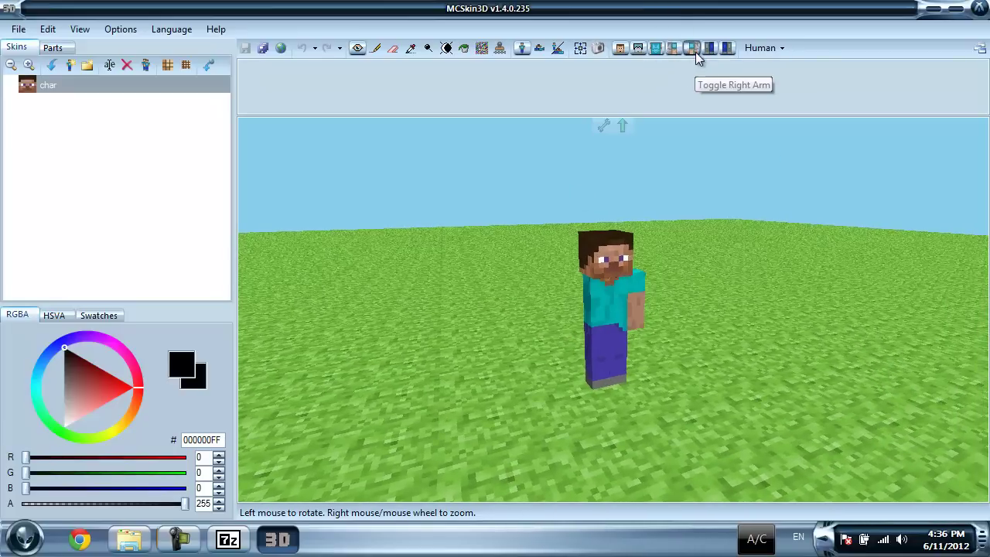
pyautogui.click(696, 52)
pyautogui.click(728, 53)
pyautogui.click(725, 54)
pyautogui.moveTo(485, 305)
pyautogui.mouseDown()
pyautogui.moveTo(688, 300)
pyautogui.moveTo(898, 336)
pyautogui.moveTo(760, 305)
pyautogui.moveTo(870, 327)
pyautogui.moveTo(228, 301)
pyautogui.moveTo(373, 274)
pyautogui.moveTo(392, 283)
pyautogui.moveTo(387, 298)
pyautogui.mouseUp()
pyautogui.click(619, 48)
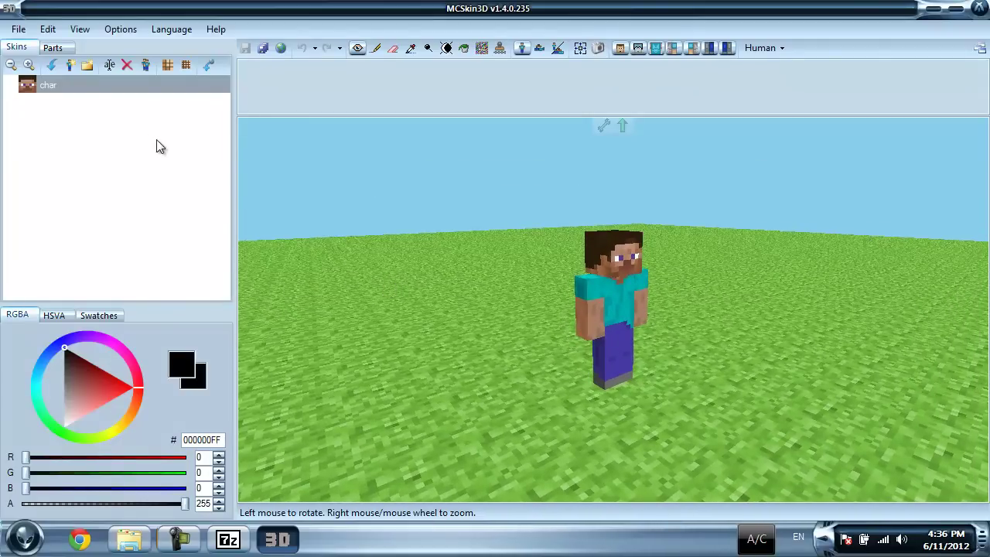
# Choose the Pencil with a large round brush, try grey on the torso, and undo it.
pyautogui.click(380, 53)
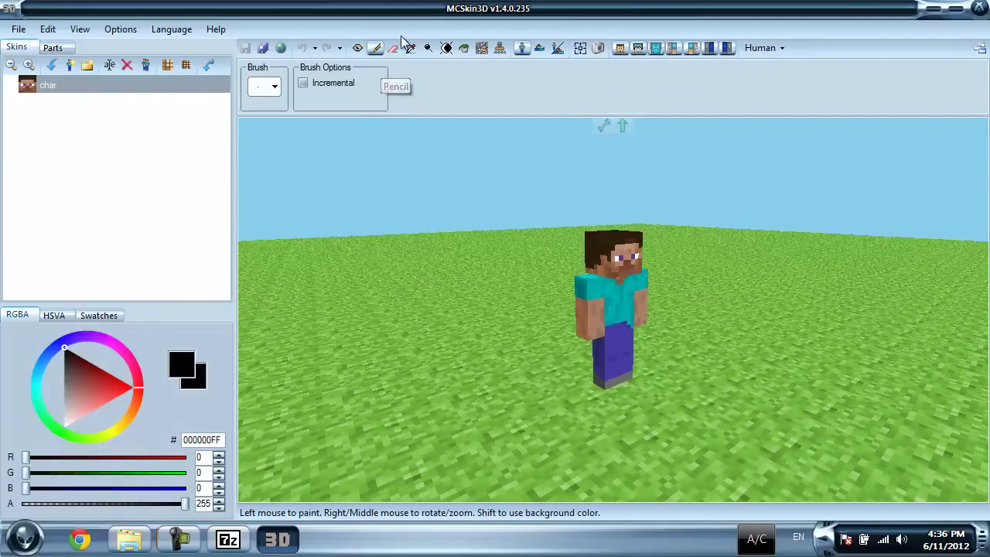
pyautogui.click(273, 86)
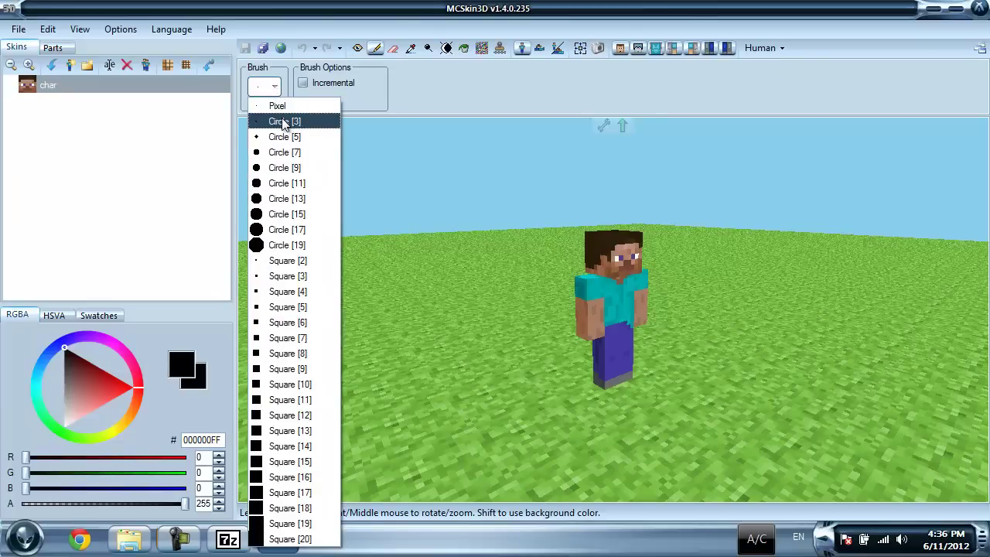
pyautogui.click(294, 186)
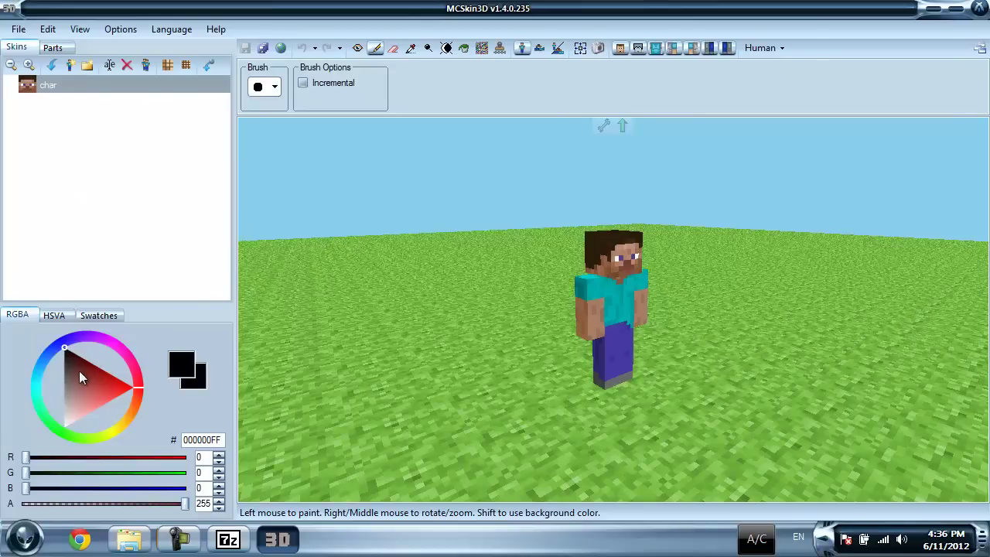
pyautogui.moveTo(79, 371)
pyautogui.mouseDown()
pyautogui.moveTo(70, 379)
pyautogui.moveTo(88, 372)
pyautogui.moveTo(74, 381)
pyautogui.mouseUp()
pyautogui.moveTo(643, 315); pyautogui.dragTo(563, 260)
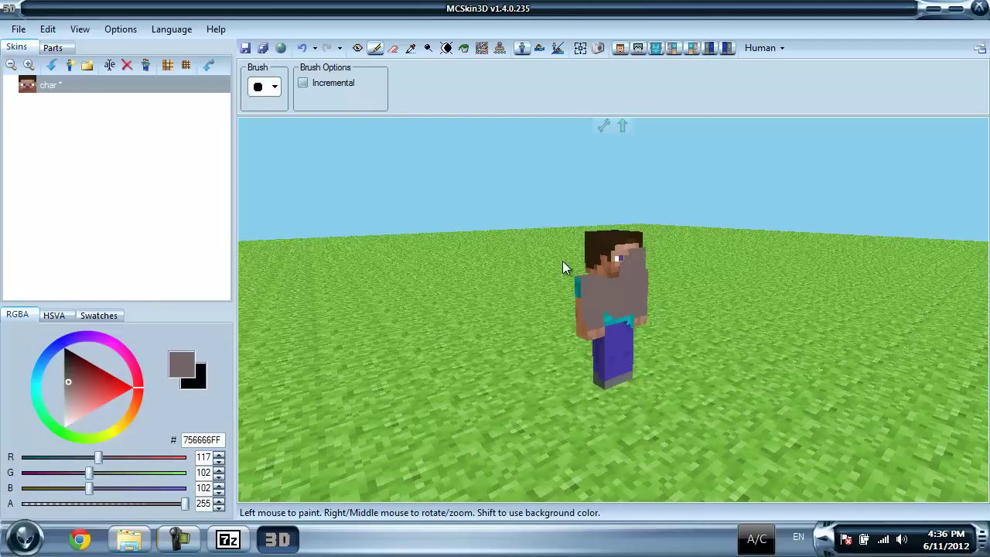
pyautogui.hotkey('ctrl', 'z')
pyautogui.moveTo(735, 247)
pyautogui.mouseDown(button='right')
pyautogui.moveTo(507, 200)
pyautogui.moveTo(820, 261)
pyautogui.mouseUp(button='right')
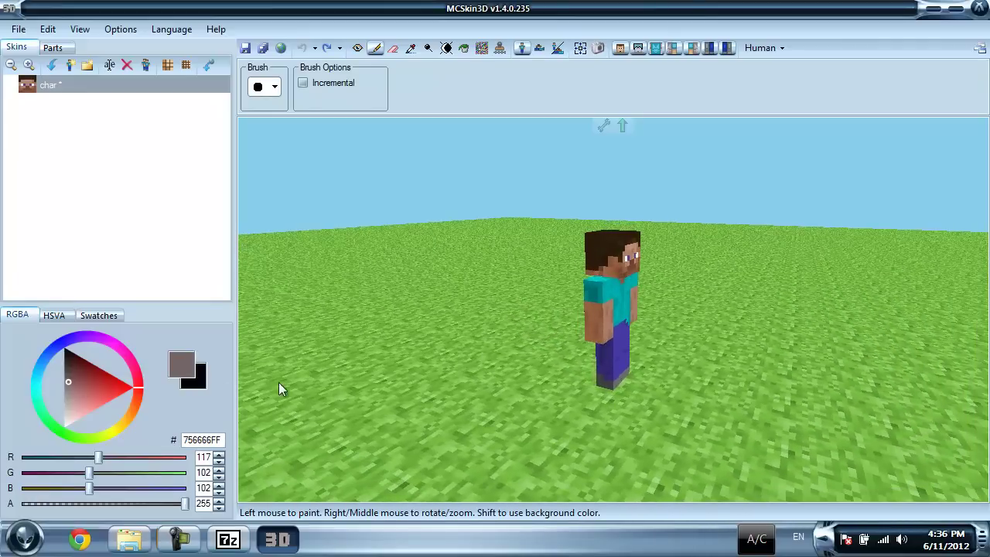
# Paint black on the chest with a small round brush, then select the Square [6] brush.
pyautogui.moveTo(77, 378); pyautogui.dragTo(65, 347)
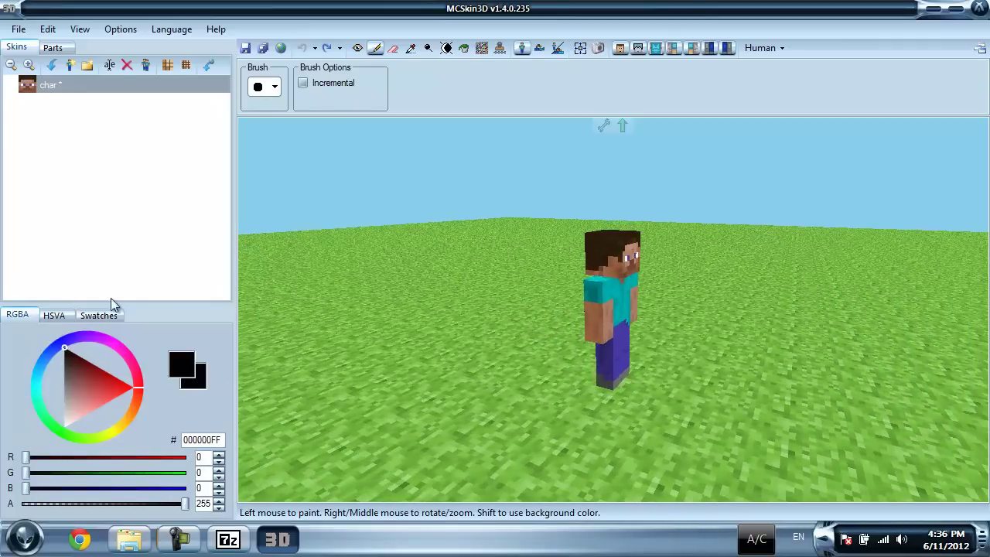
pyautogui.click(274, 87)
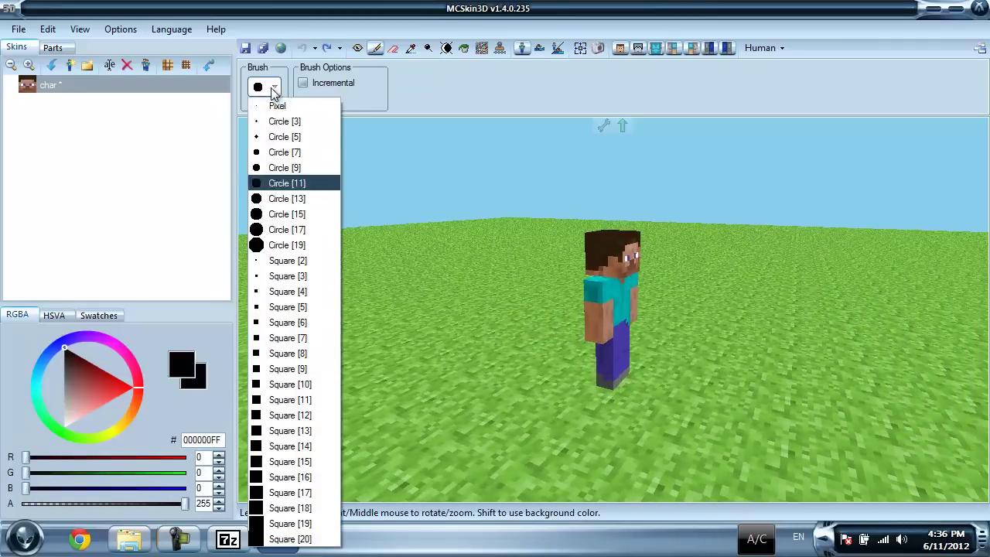
pyautogui.click(287, 139)
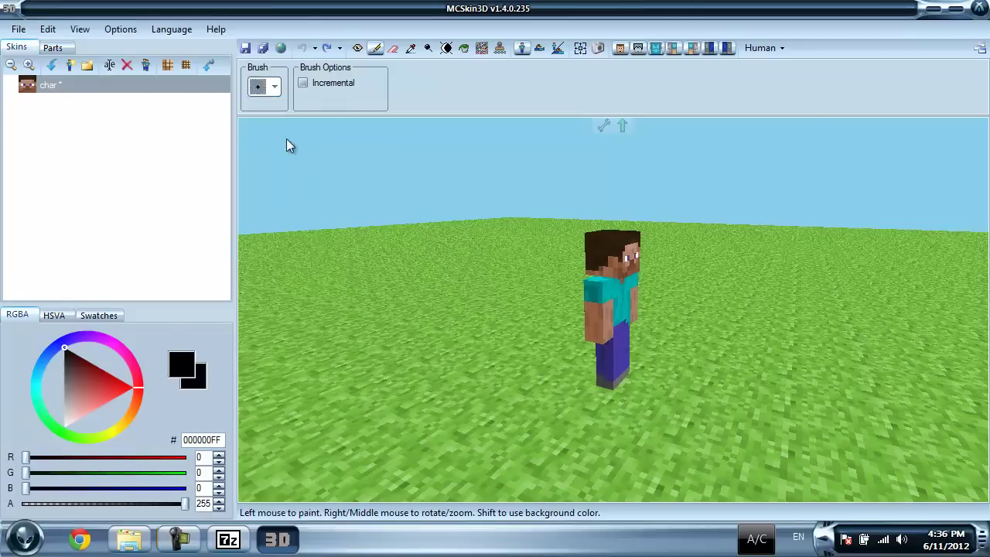
pyautogui.moveTo(697, 308); pyautogui.dragTo(573, 320, button='right')
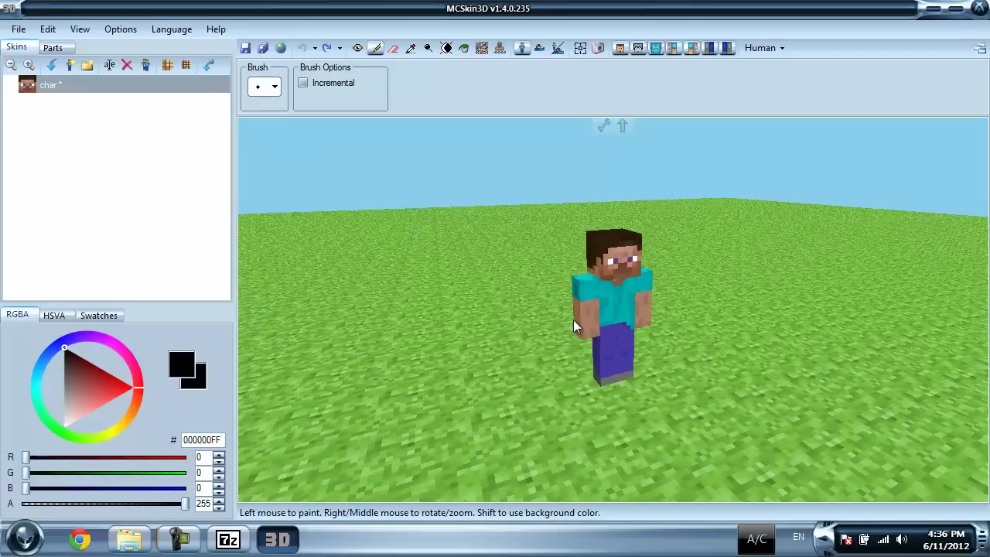
pyautogui.moveTo(602, 288); pyautogui.dragTo(611, 300)
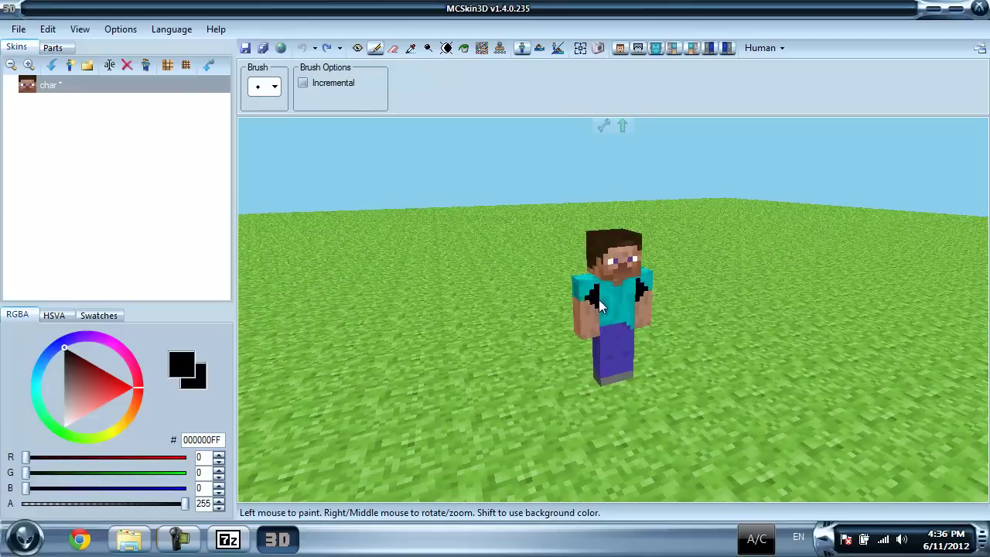
pyautogui.click(274, 86)
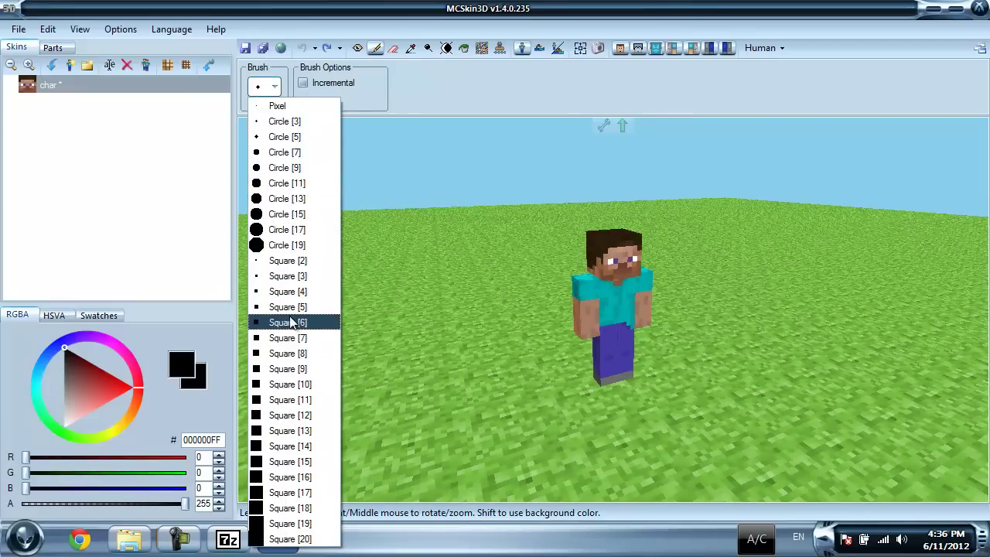
pyautogui.click(290, 308)
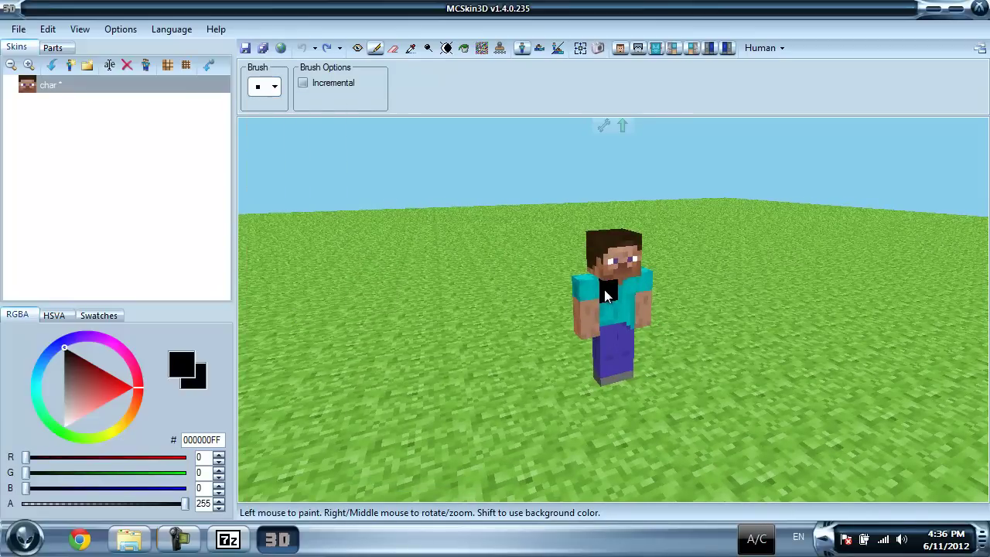
# Hide the head, legs and both arms to isolate the torso.
pyautogui.click(621, 47)
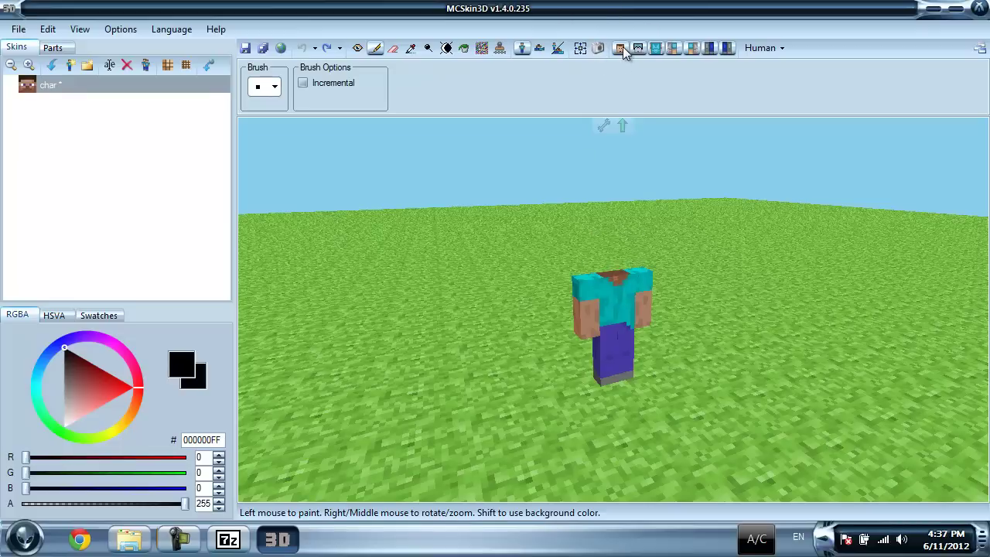
pyautogui.click(709, 47)
pyautogui.click(693, 49)
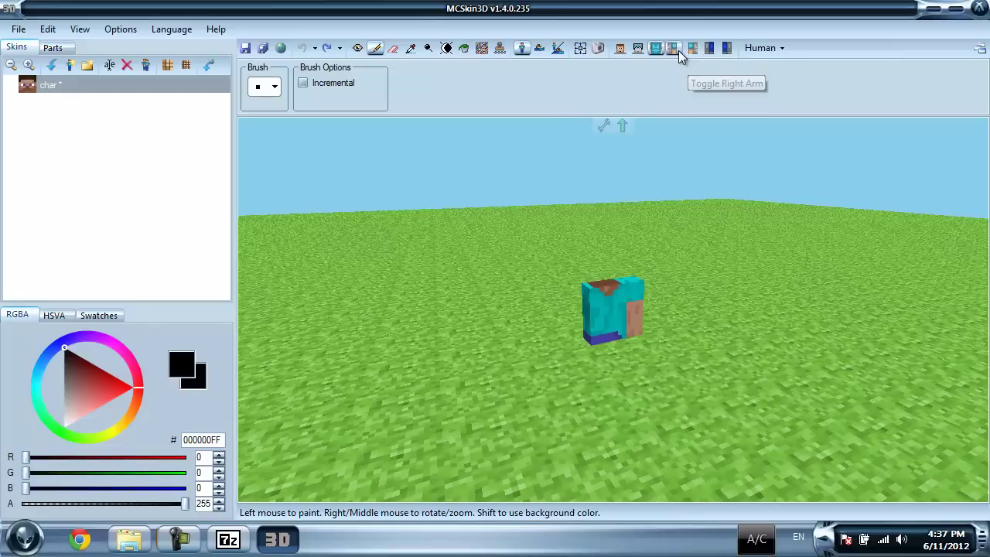
pyautogui.click(677, 49)
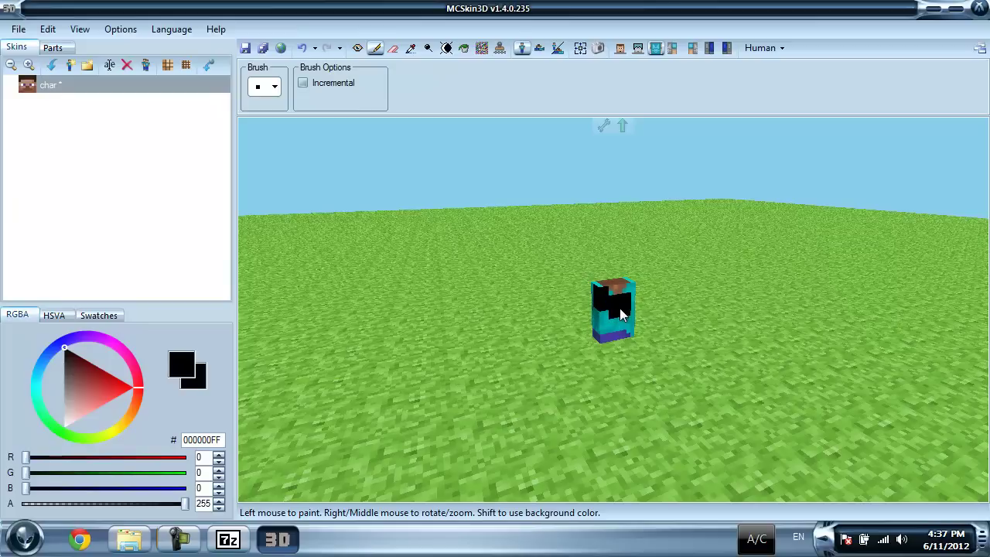
# Paint the torso's front, sides and back black, orbiting between strokes.
pyautogui.moveTo(623, 308); pyautogui.dragTo(636, 297)
pyautogui.moveTo(586, 283)
pyautogui.mouseDown(button='right')
pyautogui.moveTo(398, 279)
pyautogui.moveTo(586, 284)
pyautogui.mouseUp(button='right')
pyautogui.moveTo(629, 310); pyautogui.dragTo(637, 294)
pyautogui.moveTo(638, 294)
pyautogui.mouseDown(button='right')
pyautogui.moveTo(539, 313)
pyautogui.moveTo(308, 316)
pyautogui.moveTo(639, 319)
pyautogui.moveTo(606, 302)
pyautogui.mouseUp(button='right')
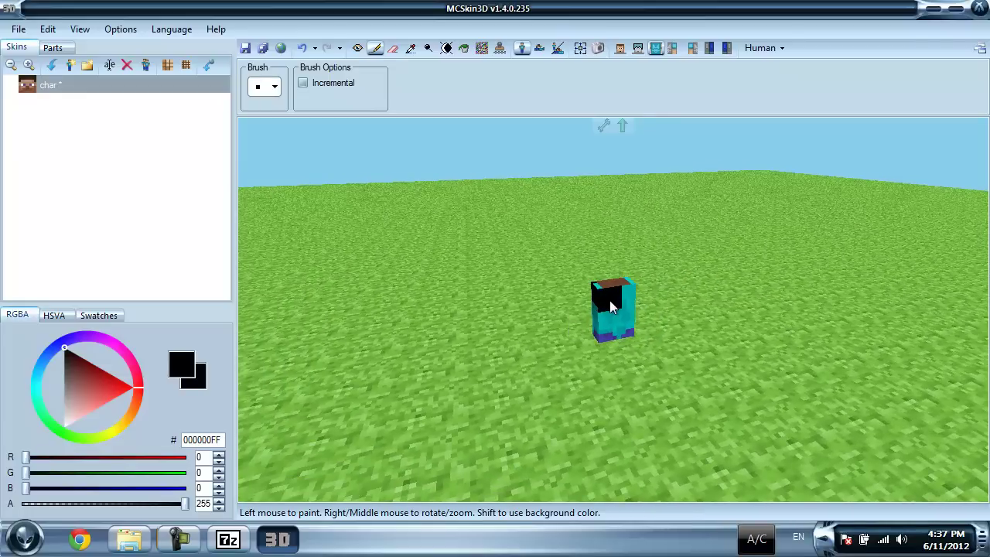
pyautogui.moveTo(628, 307); pyautogui.dragTo(613, 334)
pyautogui.moveTo(588, 327)
pyautogui.mouseDown(button='right')
pyautogui.moveTo(930, 281)
pyautogui.moveTo(733, 280)
pyautogui.moveTo(686, 326)
pyautogui.mouseUp(button='right')
pyautogui.moveTo(633, 313); pyautogui.dragTo(626, 323)
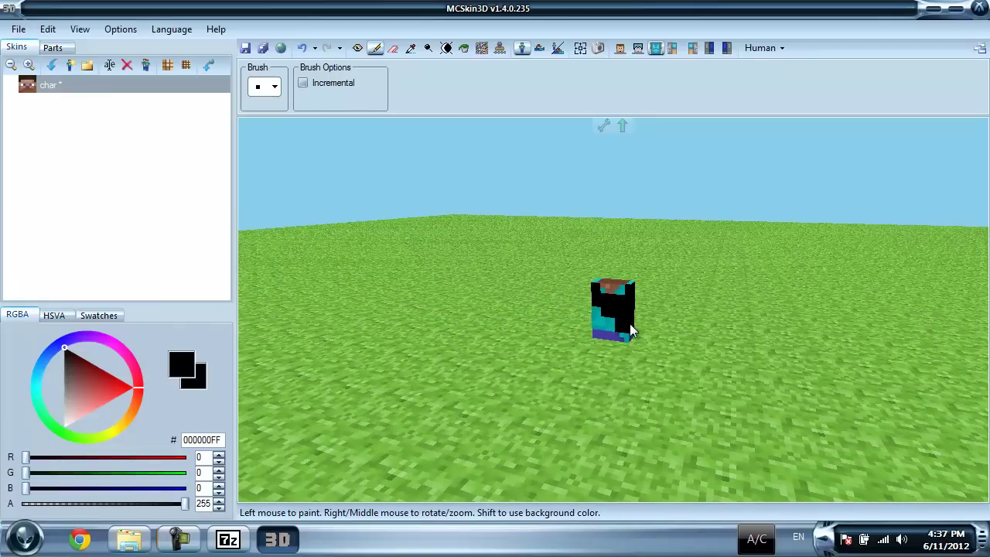
pyautogui.moveTo(630, 329); pyautogui.dragTo(582, 324, button='right')
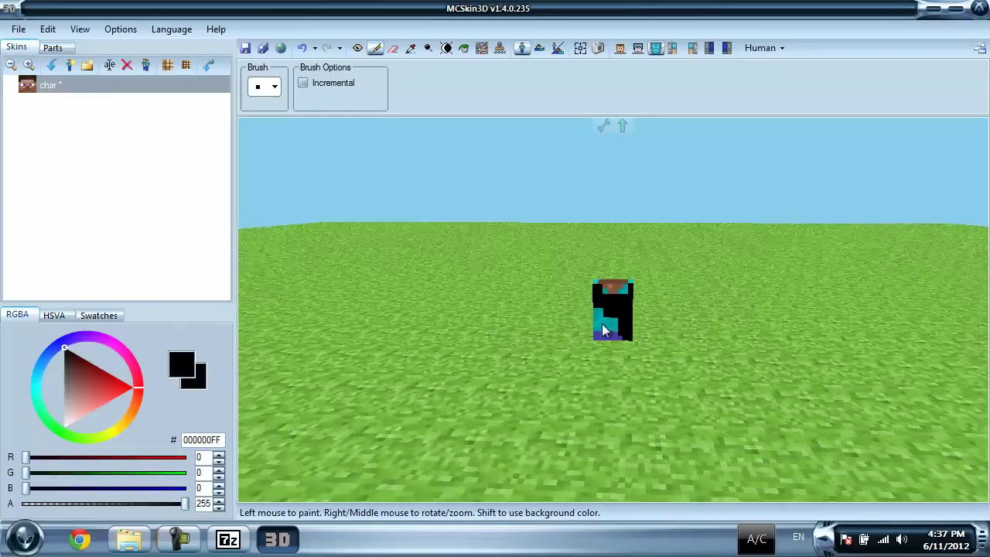
pyautogui.moveTo(582, 325); pyautogui.dragTo(600, 331)
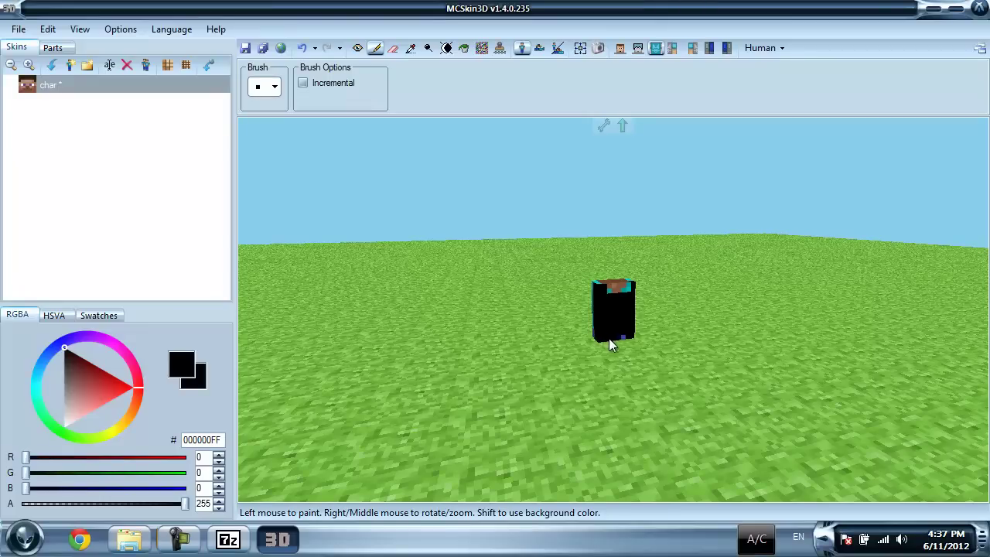
pyautogui.moveTo(624, 341); pyautogui.dragTo(608, 343, button='right')
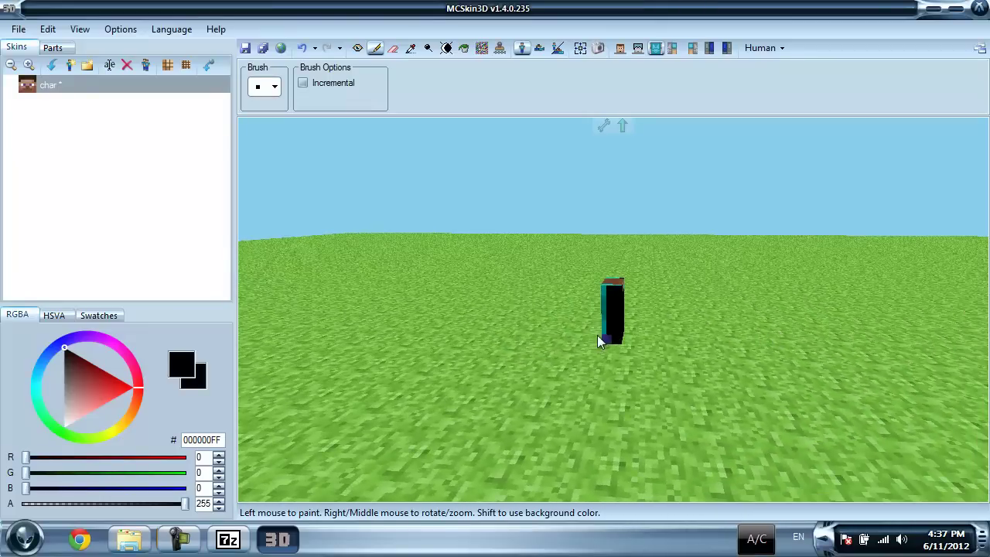
pyautogui.click(607, 343)
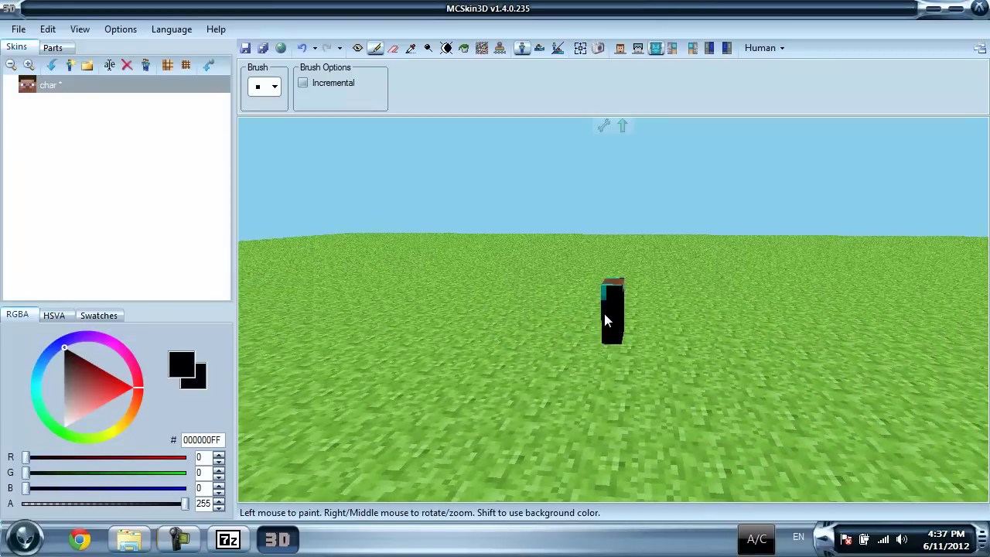
pyautogui.moveTo(518, 343)
pyautogui.mouseDown(button='right')
pyautogui.moveTo(658, 343)
pyautogui.moveTo(625, 316)
pyautogui.moveTo(630, 428)
pyautogui.mouseUp(button='right')
# Switch to the Pixel brush and paint the leftover teal corner pixels black.
pyautogui.click(275, 88)
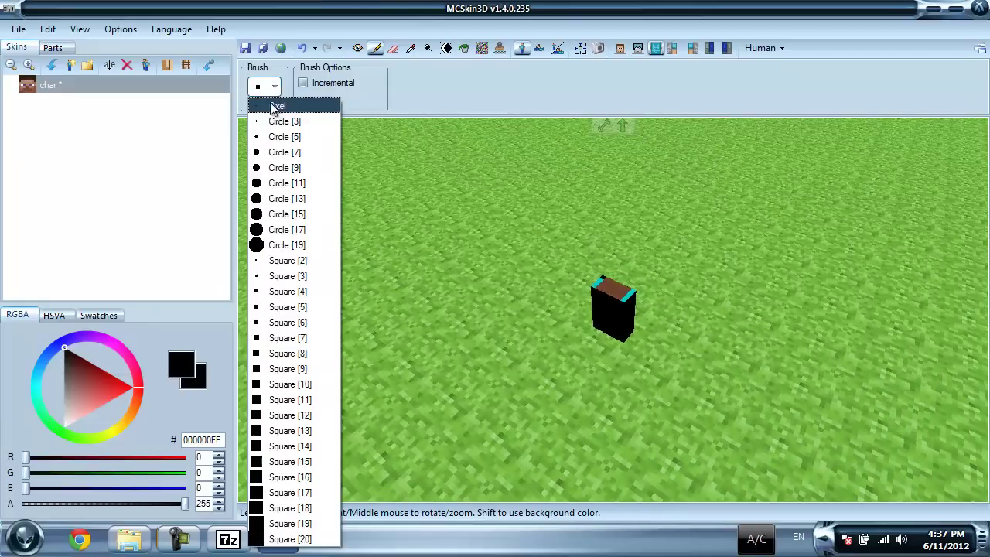
pyautogui.click(271, 109)
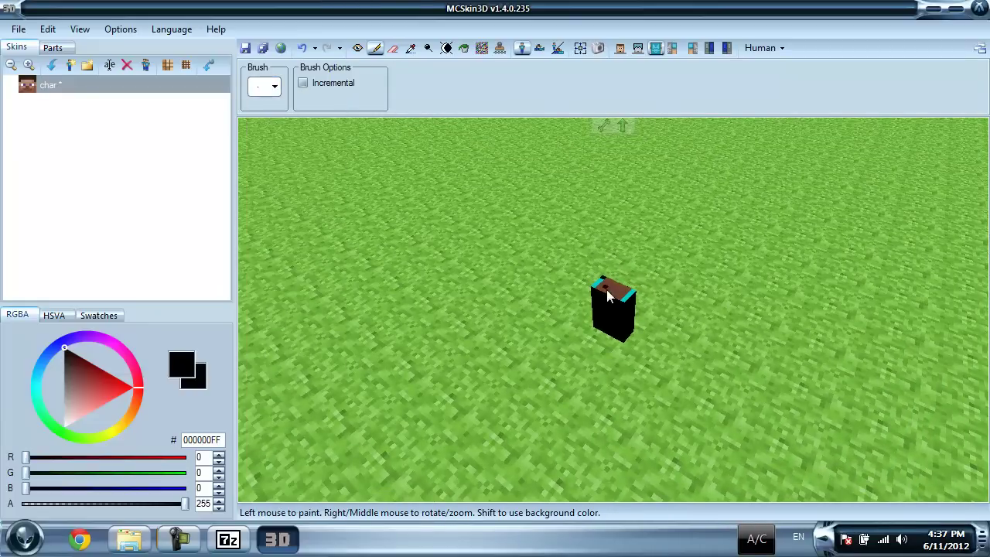
pyautogui.click(632, 298)
pyautogui.moveTo(597, 289)
pyautogui.mouseDown(button='right')
pyautogui.moveTo(647, 274)
pyautogui.moveTo(782, 276)
pyautogui.moveTo(700, 269)
pyautogui.moveTo(667, 277)
pyautogui.mouseUp(button='right')
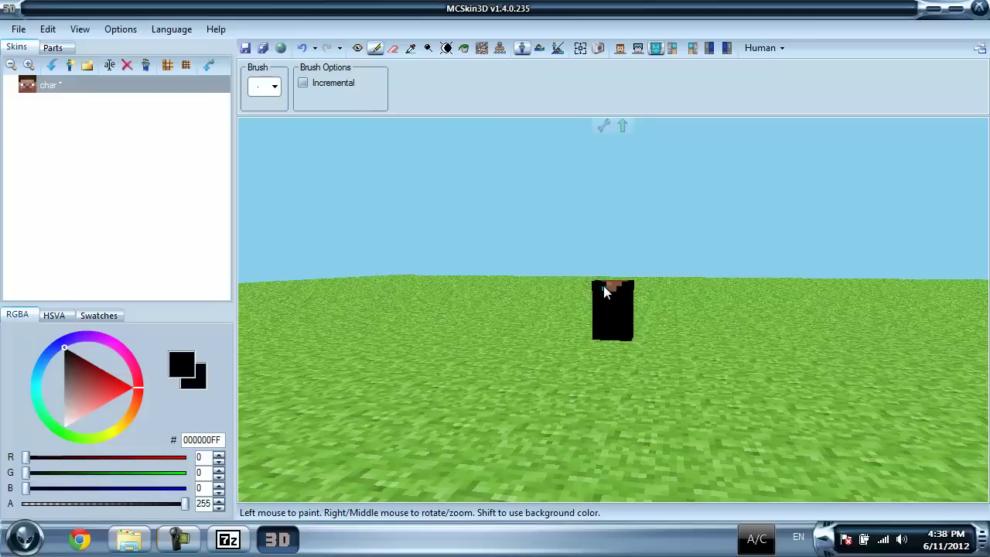
pyautogui.moveTo(504, 270)
pyautogui.mouseDown(button='right')
pyautogui.moveTo(714, 260)
pyautogui.moveTo(522, 242)
pyautogui.moveTo(360, 277)
pyautogui.moveTo(323, 321)
pyautogui.mouseUp(button='right')
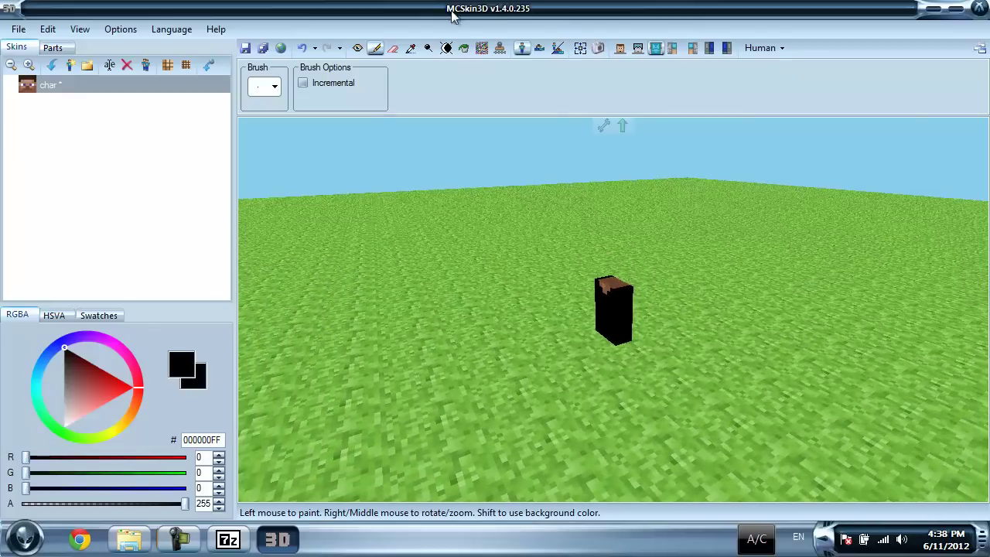
# Restore the head, both arms and legs, then orbit with the Camera tool to view the back.
pyautogui.click(639, 48)
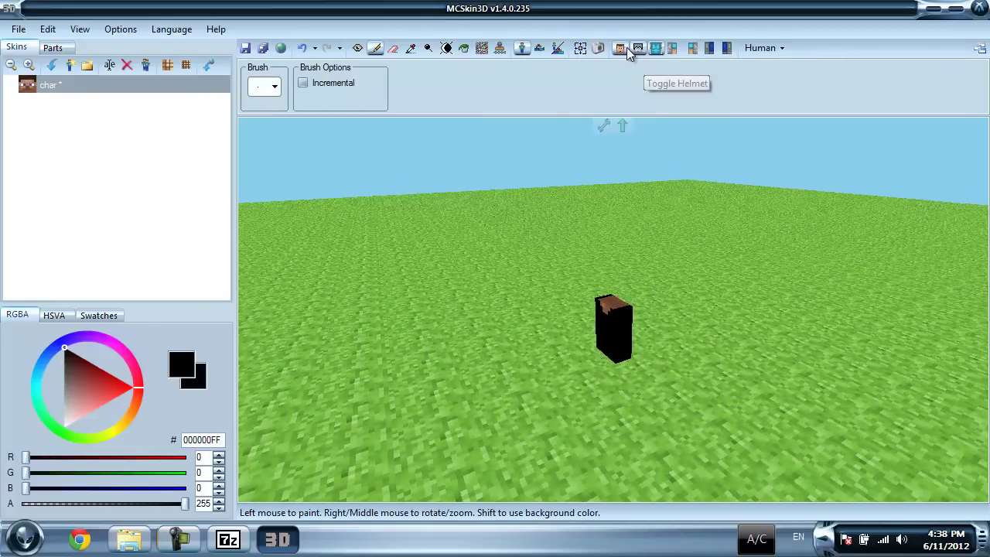
pyautogui.click(674, 48)
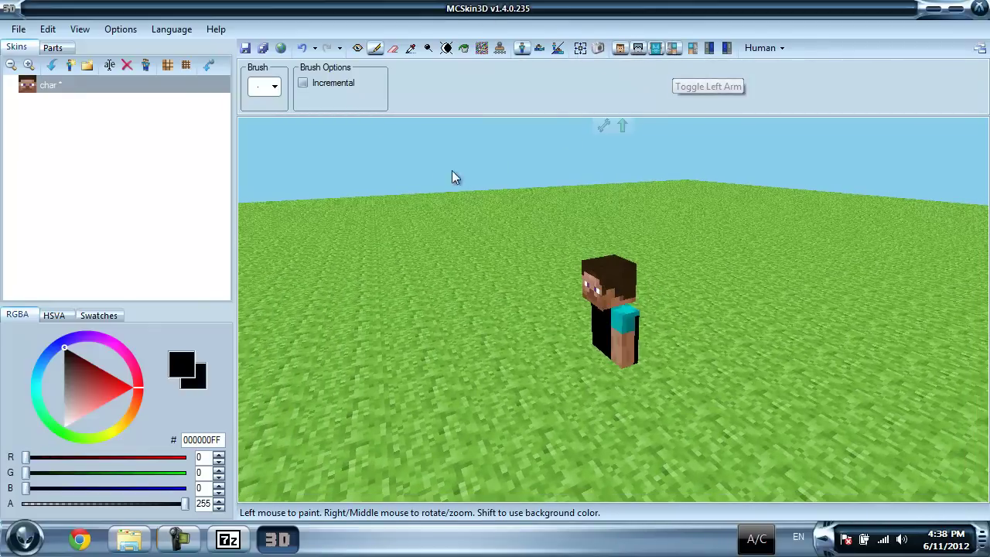
pyautogui.click(691, 48)
pyautogui.click(710, 48)
pyautogui.click(727, 49)
pyautogui.click(725, 49)
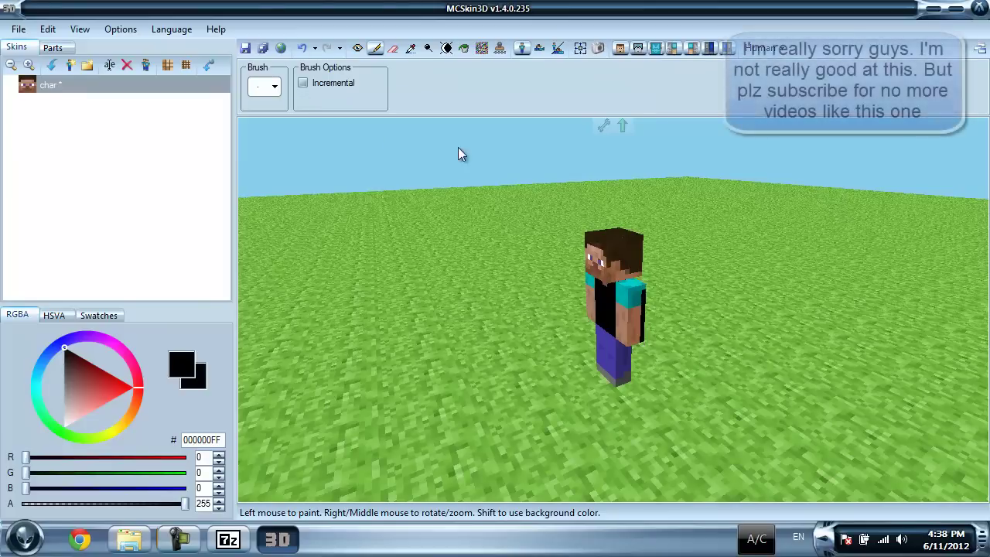
pyautogui.click(358, 48)
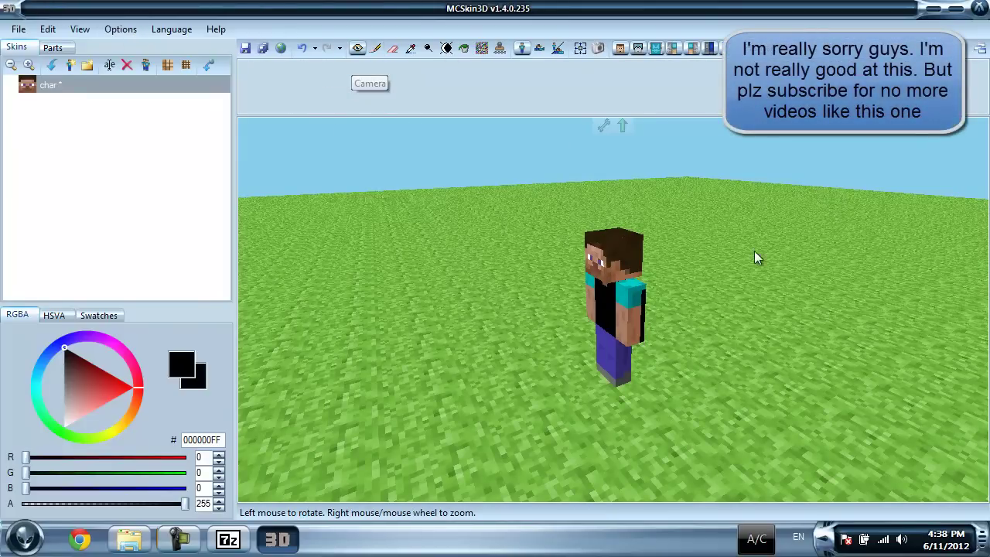
pyautogui.moveTo(754, 250)
pyautogui.mouseDown()
pyautogui.moveTo(439, 220)
pyautogui.moveTo(377, 192)
pyautogui.moveTo(400, 181)
pyautogui.moveTo(567, 165)
pyautogui.moveTo(689, 168)
pyautogui.moveTo(961, 255)
pyautogui.moveTo(612, 259)
pyautogui.moveTo(388, 236)
pyautogui.moveTo(376, 283)
pyautogui.moveTo(614, 309)
pyautogui.moveTo(826, 283)
pyautogui.moveTo(302, 65)
pyautogui.mouseUp()
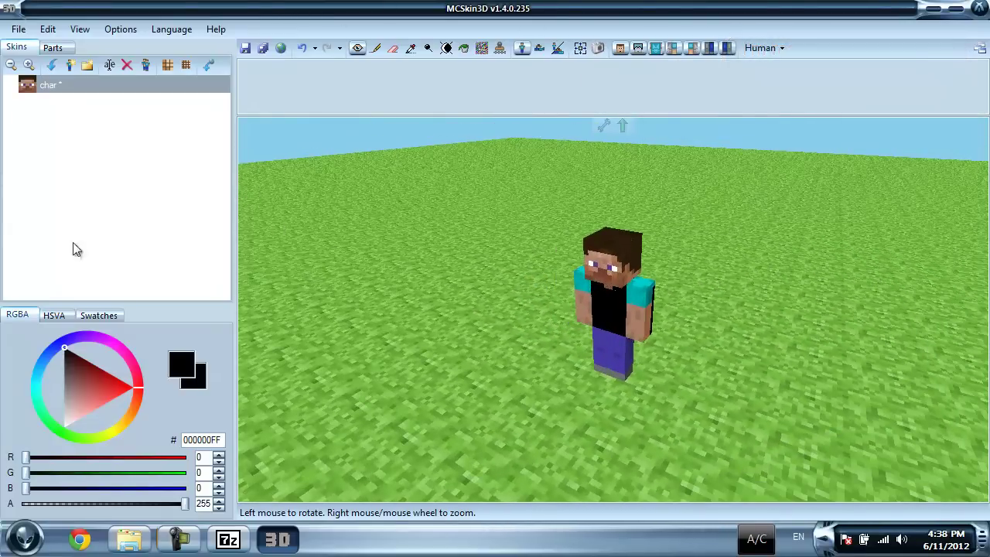
# Apply the Noise tool with a larger square brush over the shirt's front and back.
pyautogui.click(485, 56)
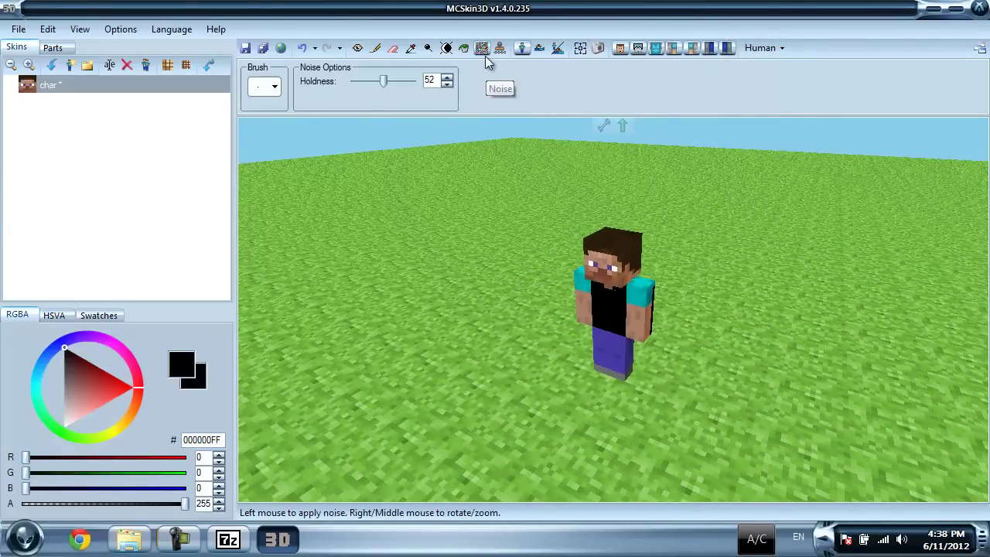
pyautogui.click(276, 86)
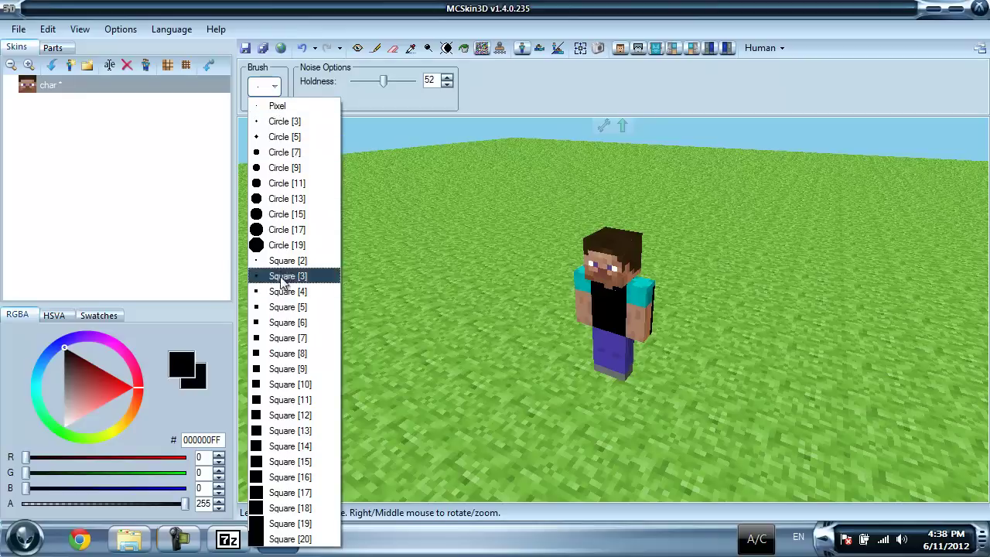
pyautogui.click(289, 400)
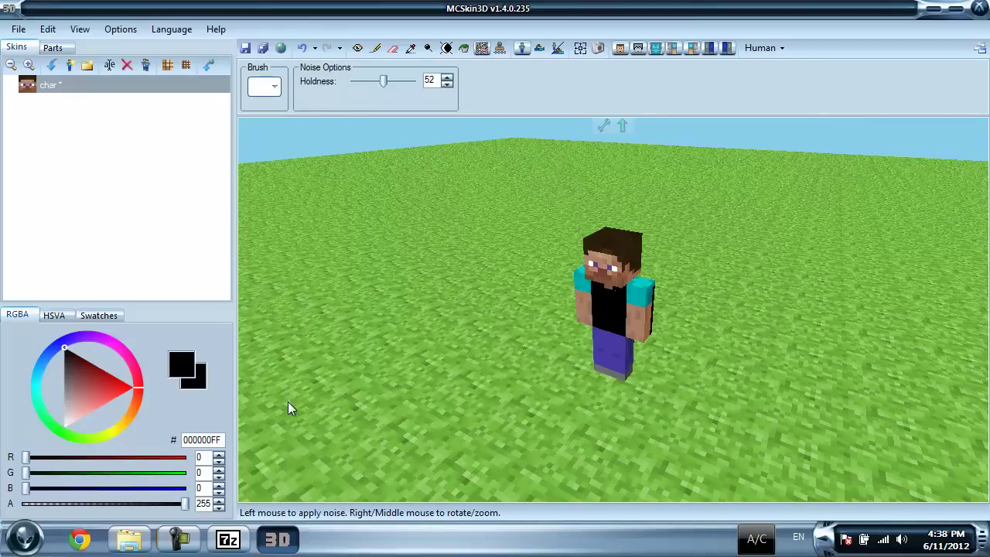
pyautogui.moveTo(569, 320)
pyautogui.mouseDown()
pyautogui.moveTo(610, 309)
pyautogui.moveTo(589, 377)
pyautogui.mouseUp()
pyautogui.moveTo(809, 185)
pyautogui.mouseDown(button='right')
pyautogui.moveTo(646, 195)
pyautogui.moveTo(408, 151)
pyautogui.moveTo(522, 232)
pyautogui.mouseUp(button='right')
pyautogui.moveTo(659, 314)
pyautogui.mouseDown()
pyautogui.moveTo(619, 300)
pyautogui.moveTo(535, 324)
pyautogui.mouseUp()
pyautogui.moveTo(535, 324)
pyautogui.mouseDown(button='right')
pyautogui.moveTo(458, 298)
pyautogui.moveTo(247, 313)
pyautogui.mouseUp(button='right')
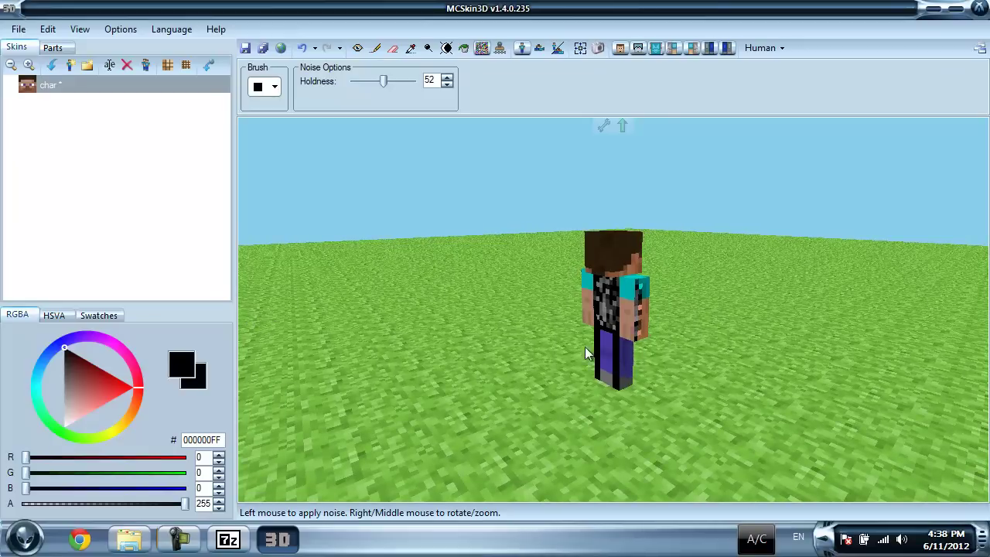
pyautogui.moveTo(594, 345); pyautogui.dragTo(607, 363)
pyautogui.moveTo(488, 291)
pyautogui.mouseDown(button='right')
pyautogui.moveTo(240, 297)
pyautogui.moveTo(618, 344)
pyautogui.moveTo(801, 344)
pyautogui.moveTo(736, 335)
pyautogui.moveTo(813, 327)
pyautogui.moveTo(802, 310)
pyautogui.moveTo(951, 306)
pyautogui.moveTo(955, 334)
pyautogui.moveTo(937, 377)
pyautogui.moveTo(784, 359)
pyautogui.mouseUp(button='right')
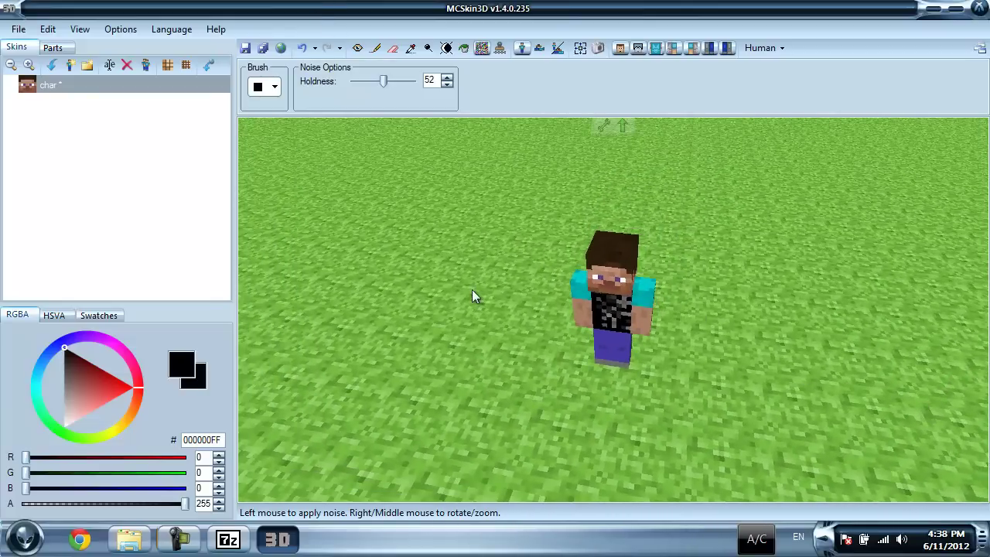
pyautogui.moveTo(473, 297)
pyautogui.mouseDown(button='right')
pyautogui.moveTo(575, 194)
pyautogui.moveTo(654, 155)
pyautogui.mouseUp(button='right')
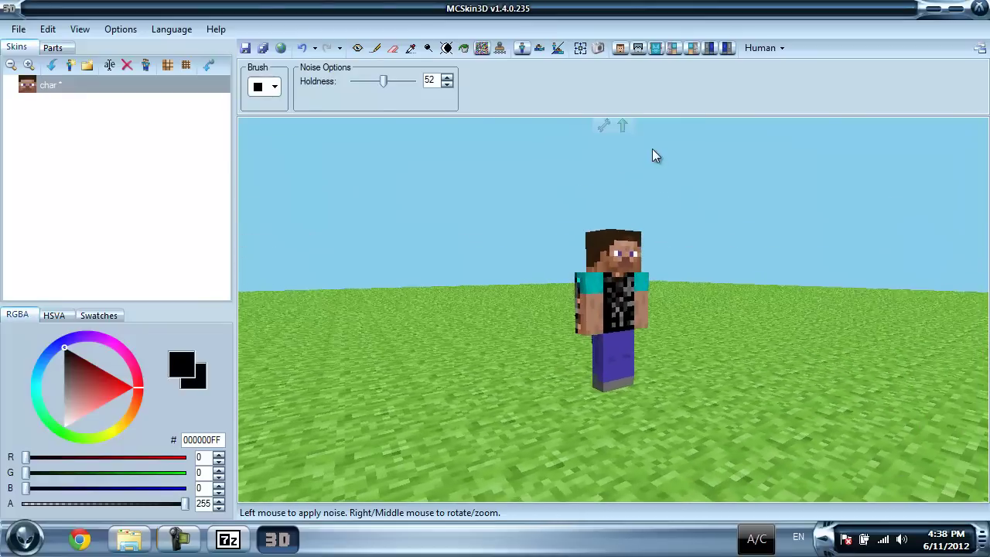
# Switch to the Camera tool and view the black-shirted Steve from above, the side, and front.
pyautogui.click(501, 47)
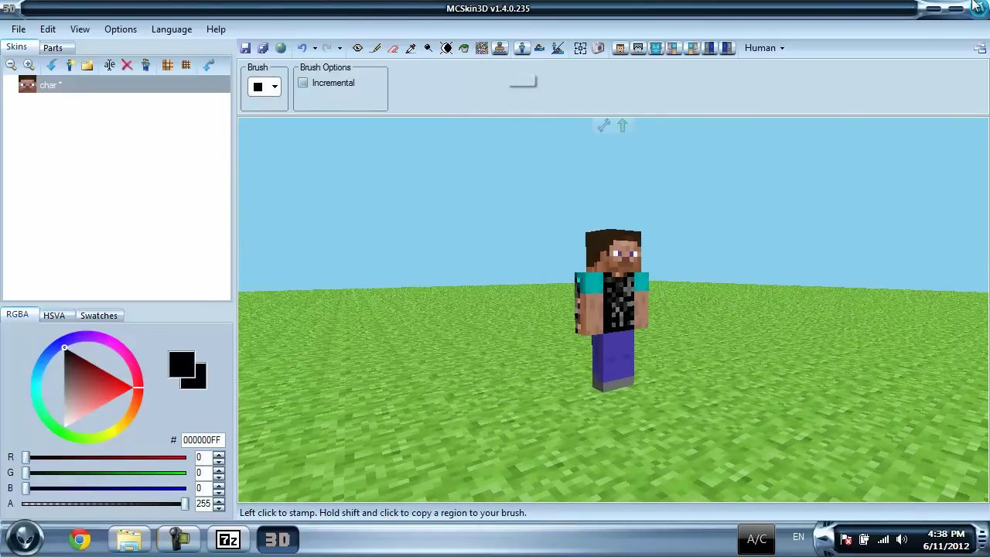
pyautogui.click(430, 50)
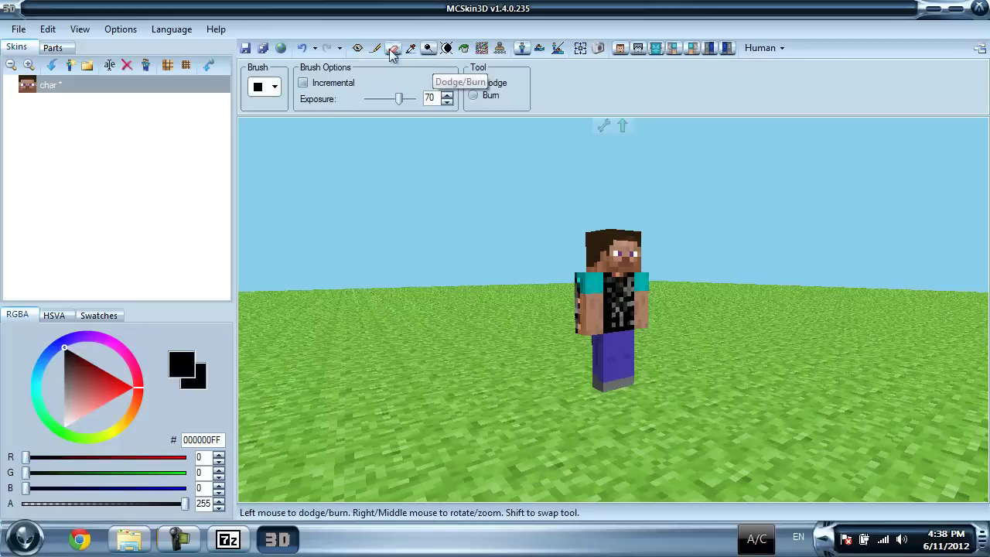
pyautogui.click(360, 50)
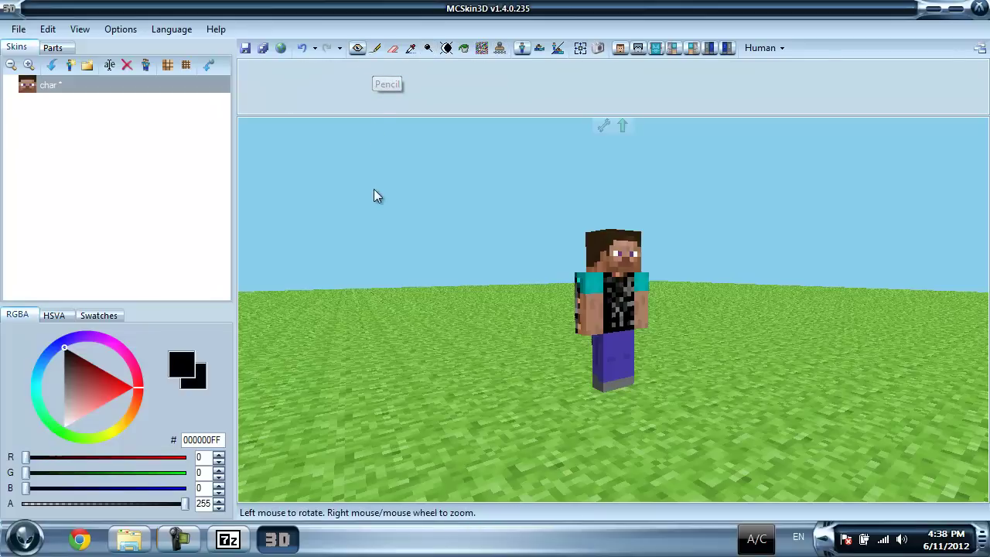
pyautogui.scroll(-2, 659, 275)
pyautogui.moveTo(959, 343)
pyautogui.mouseDown()
pyautogui.moveTo(816, 226)
pyautogui.moveTo(409, 200)
pyautogui.moveTo(636, 308)
pyautogui.moveTo(858, 331)
pyautogui.moveTo(724, 330)
pyautogui.moveTo(507, 281)
pyautogui.moveTo(293, 260)
pyautogui.mouseUp()
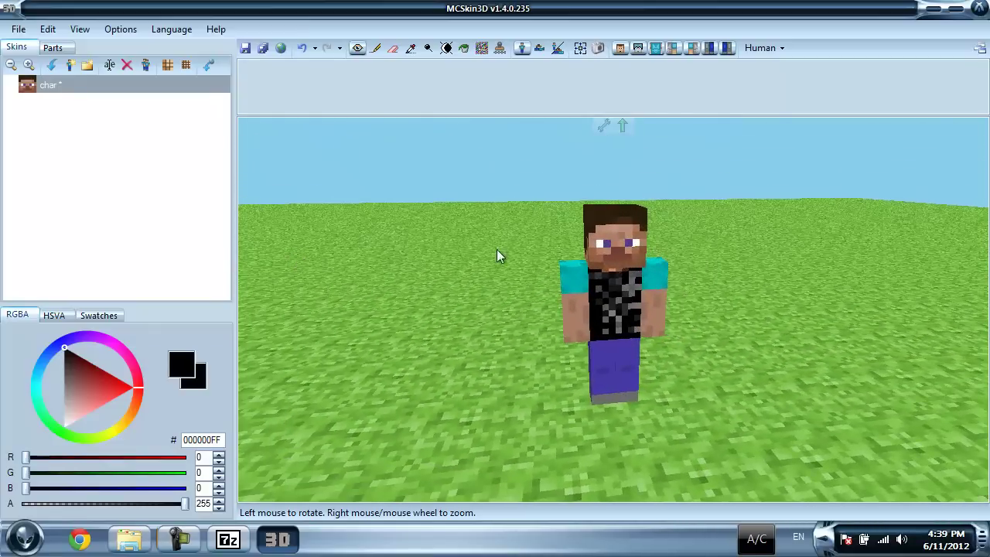
pyautogui.moveTo(809, 254)
pyautogui.mouseDown()
pyautogui.moveTo(618, 256)
pyautogui.moveTo(424, 234)
pyautogui.moveTo(434, 223)
pyautogui.mouseUp()
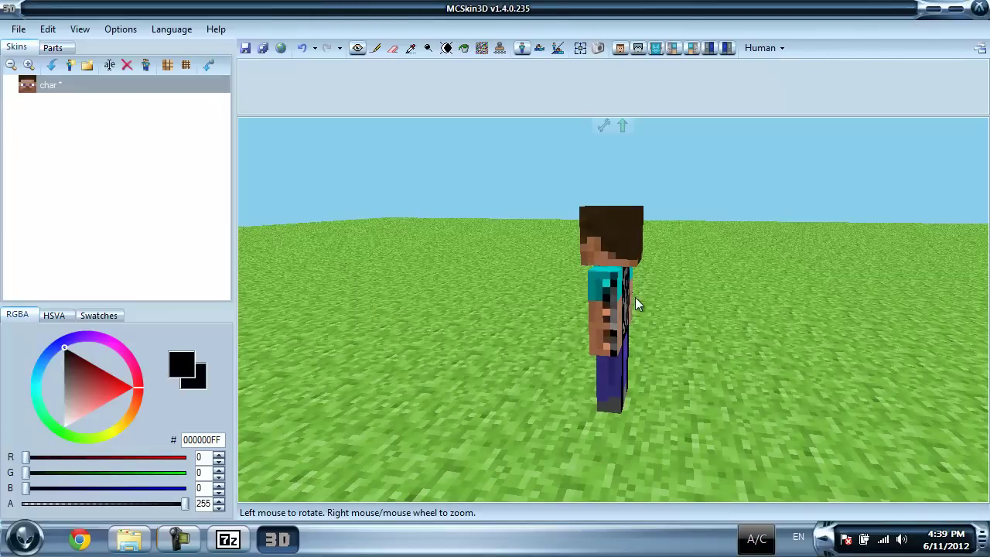
pyautogui.moveTo(635, 297)
pyautogui.mouseDown()
pyautogui.moveTo(933, 270)
pyautogui.moveTo(951, 255)
pyautogui.mouseUp()
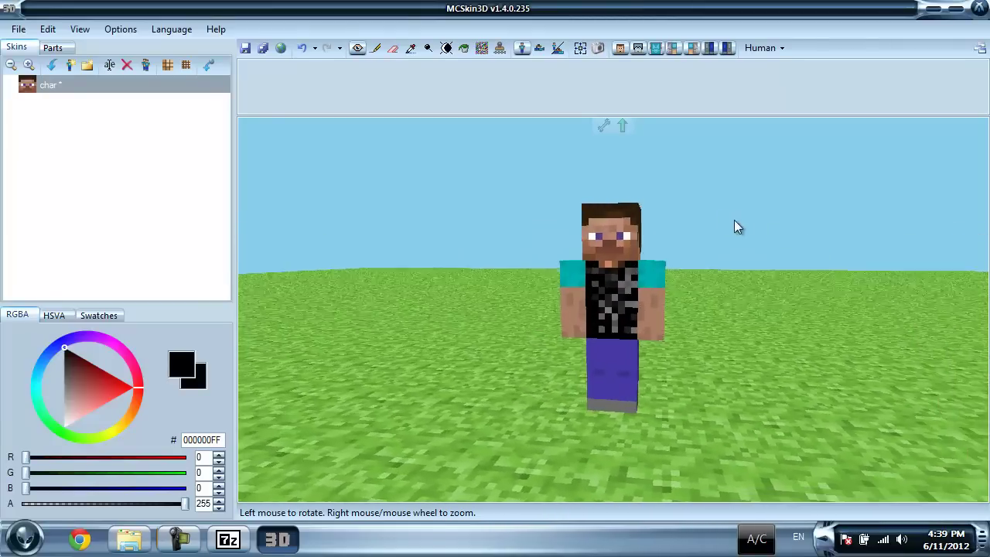